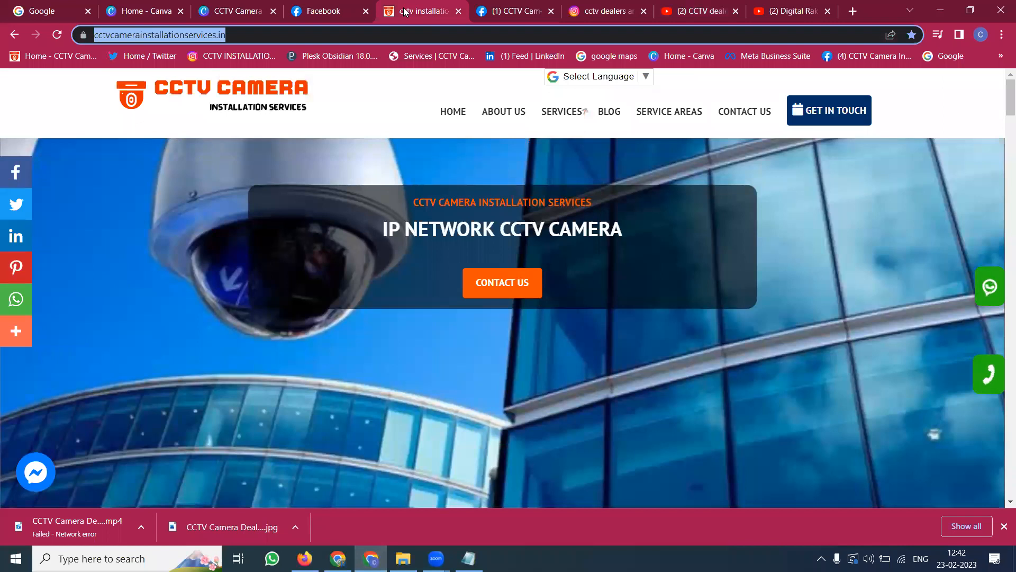
Step: Enable the Services tab in the CCTV Camera Installation Services page's Templates and tabs settings on Facebook
click(486, 13)
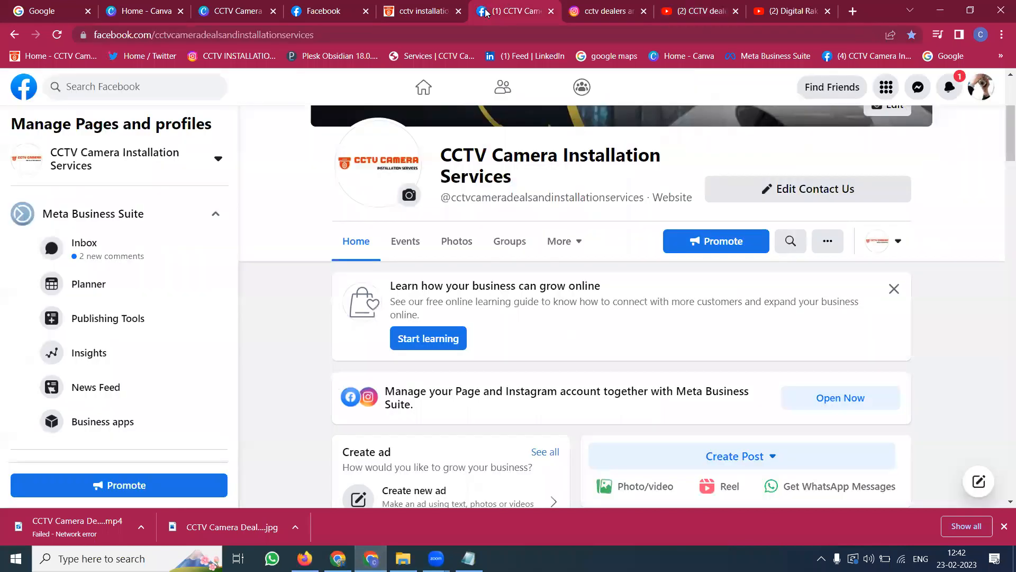
click(578, 247)
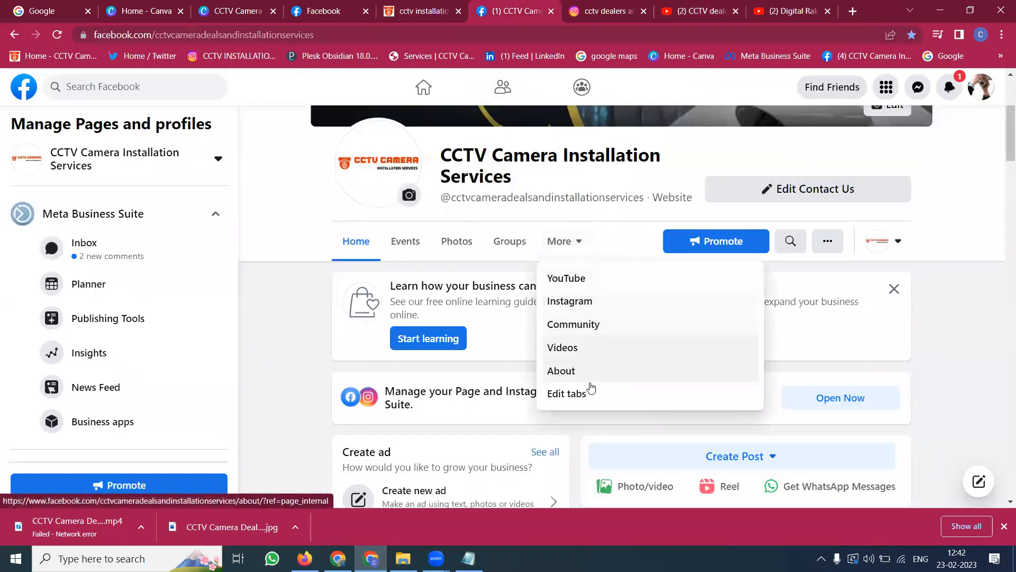
click(590, 406)
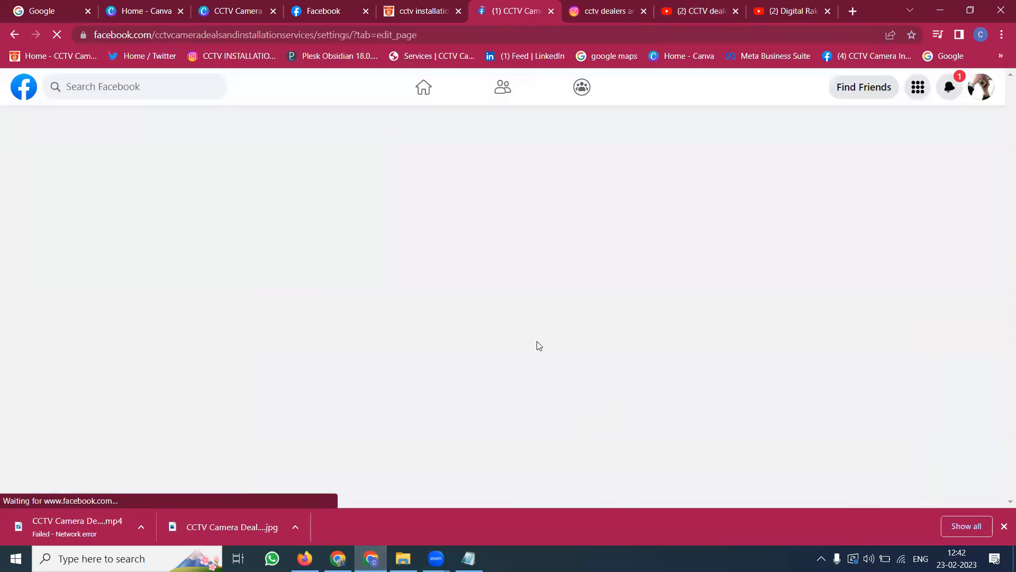
scroll(538, 296, down, 10)
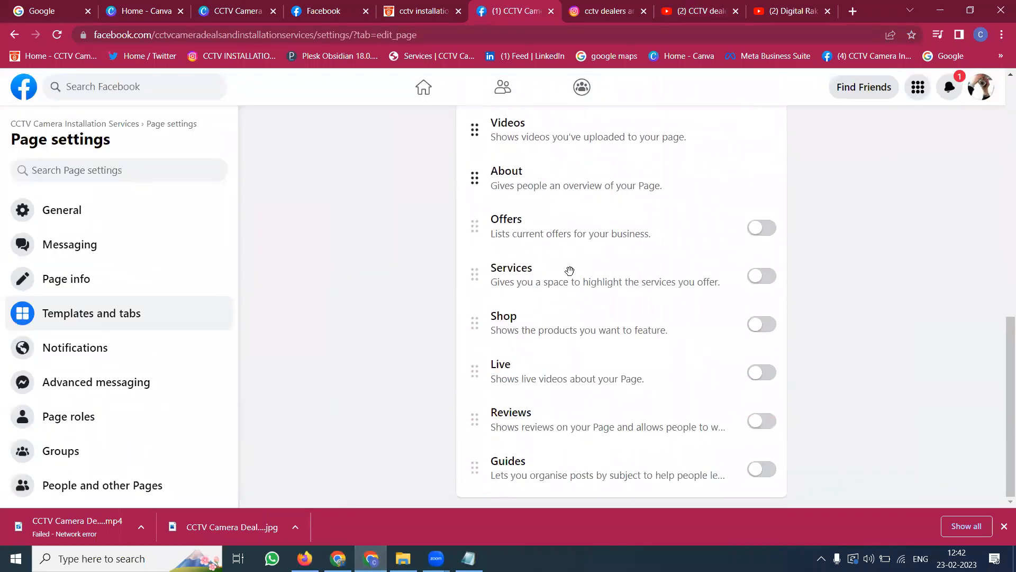
click(767, 284)
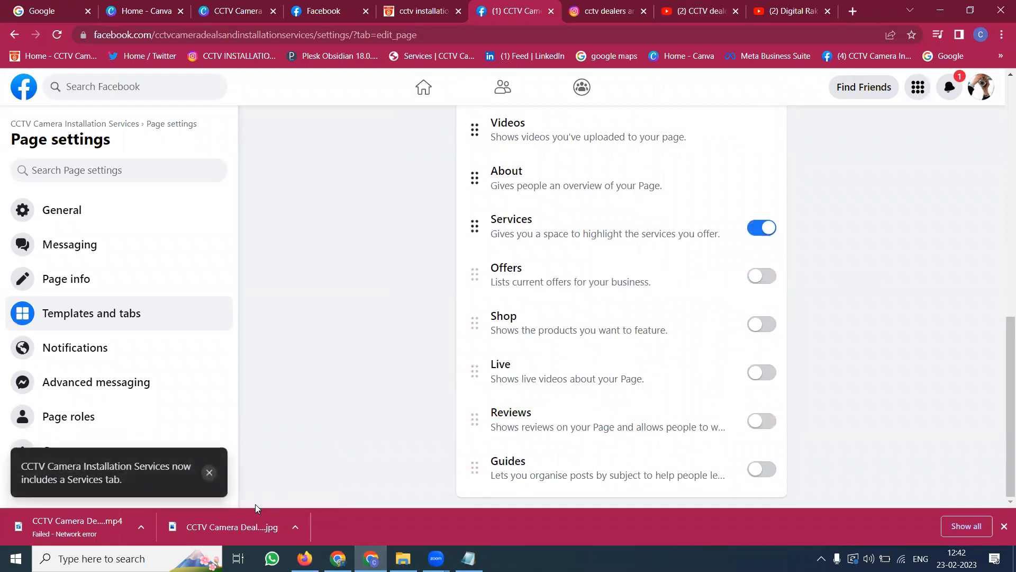
Step: In the other browser window, change the active Facebook profile to Richlabz and open its page
click(339, 559)
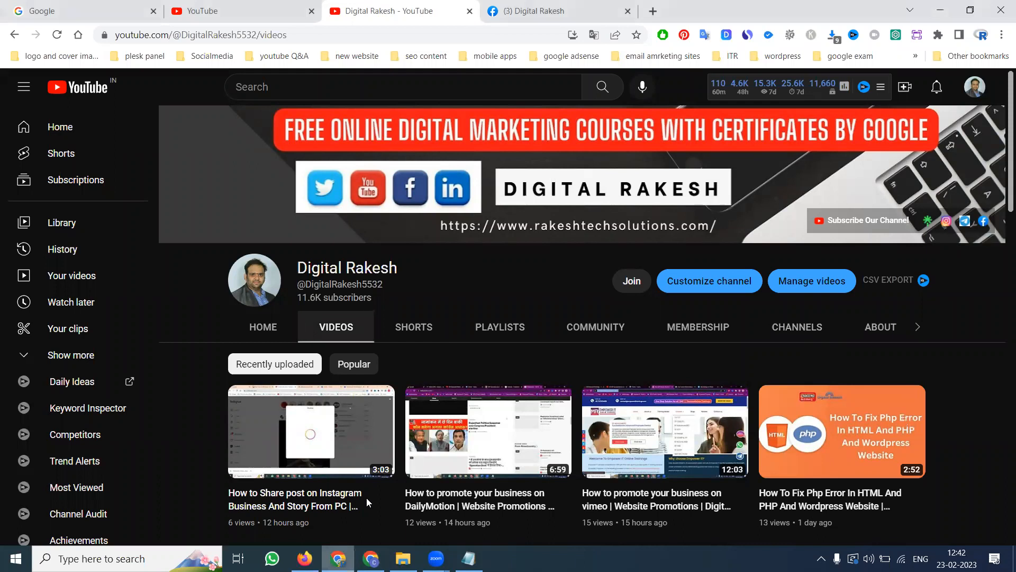
click(574, 12)
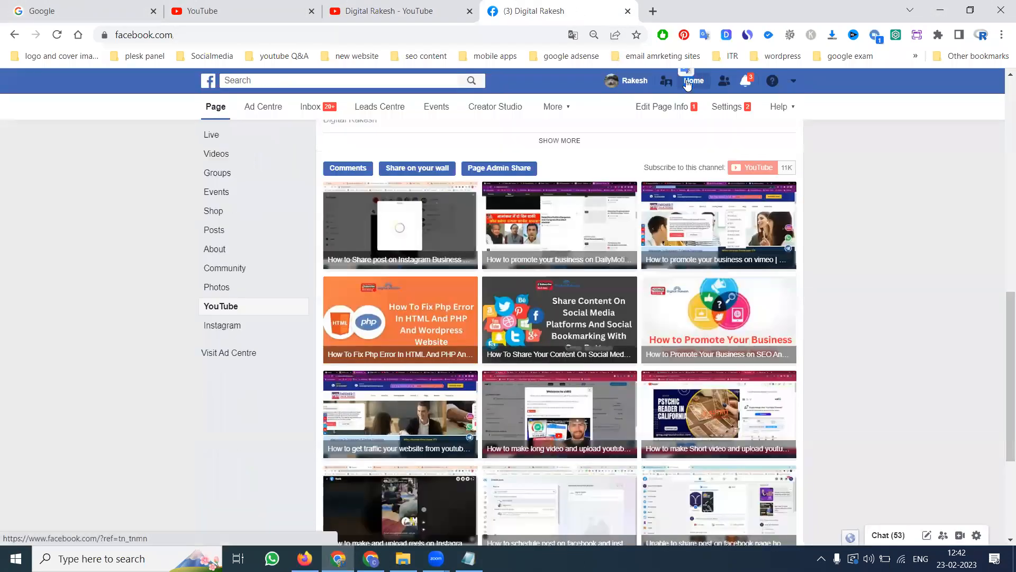
click(687, 82)
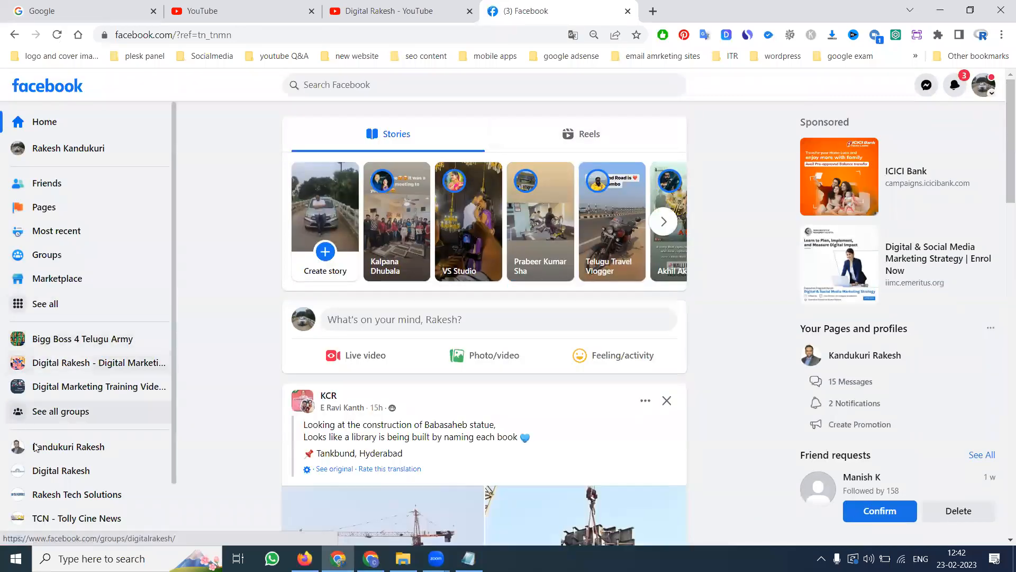
click(983, 85)
click(897, 158)
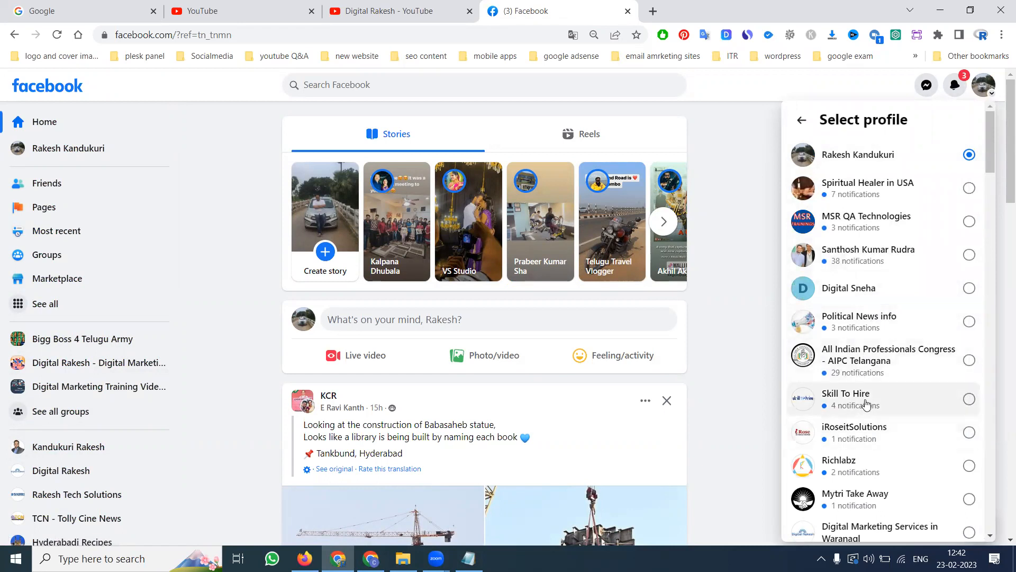
click(872, 465)
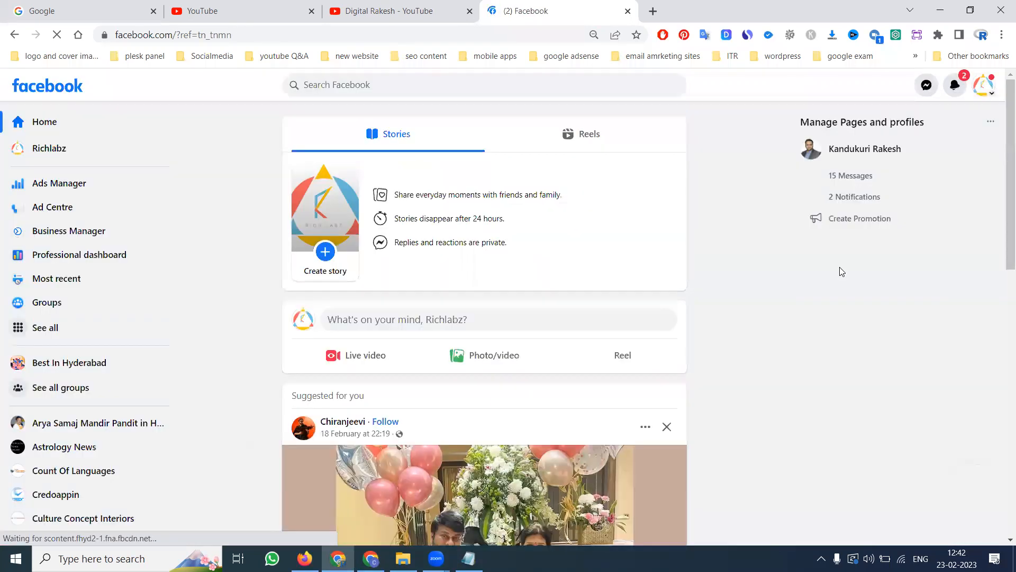
click(44, 147)
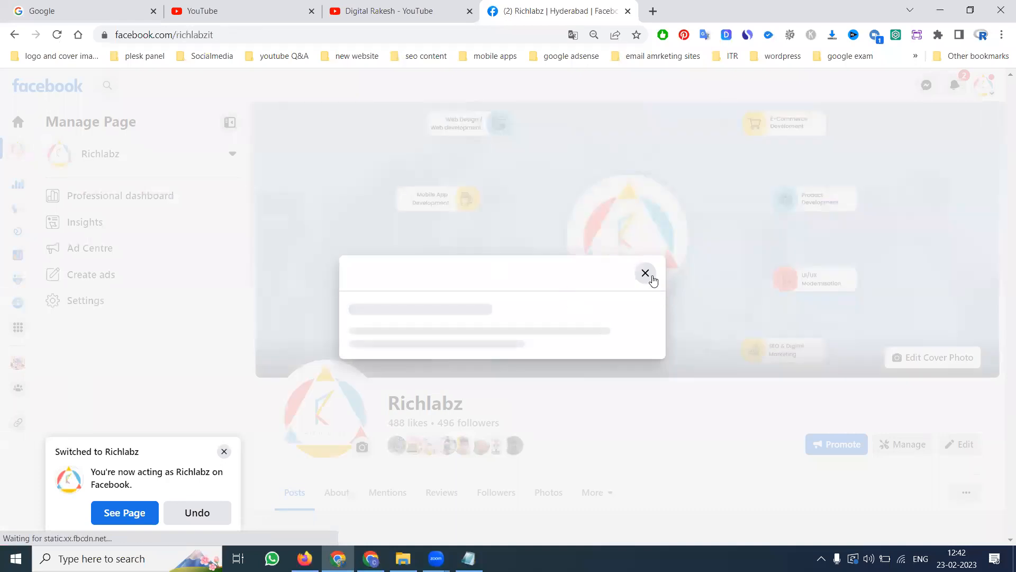
click(646, 274)
scroll(938, 377, down, 5)
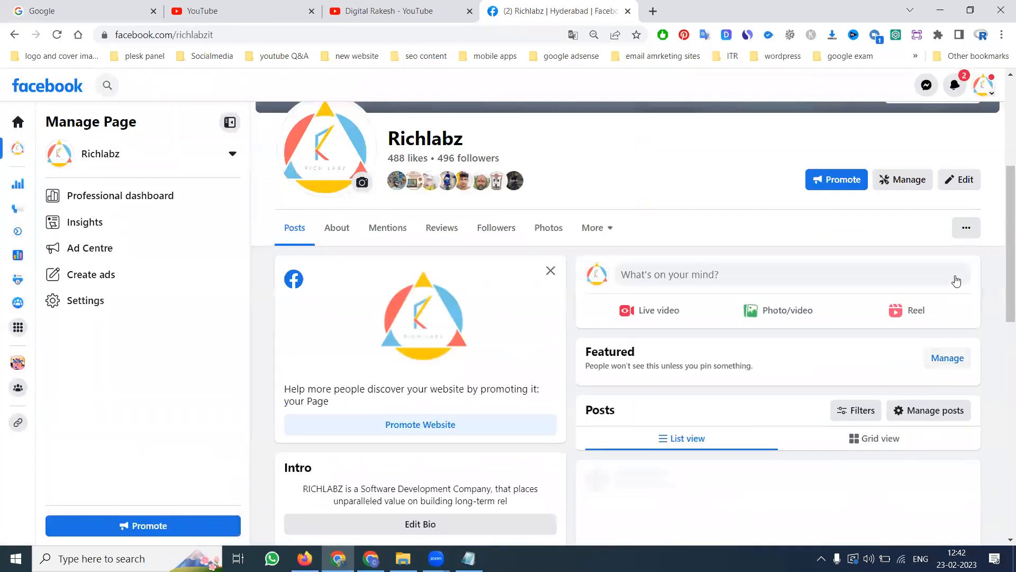
Step: Switch the Richlabz page back to the classic Pages experience, acknowledging that shared content won't move back
click(964, 229)
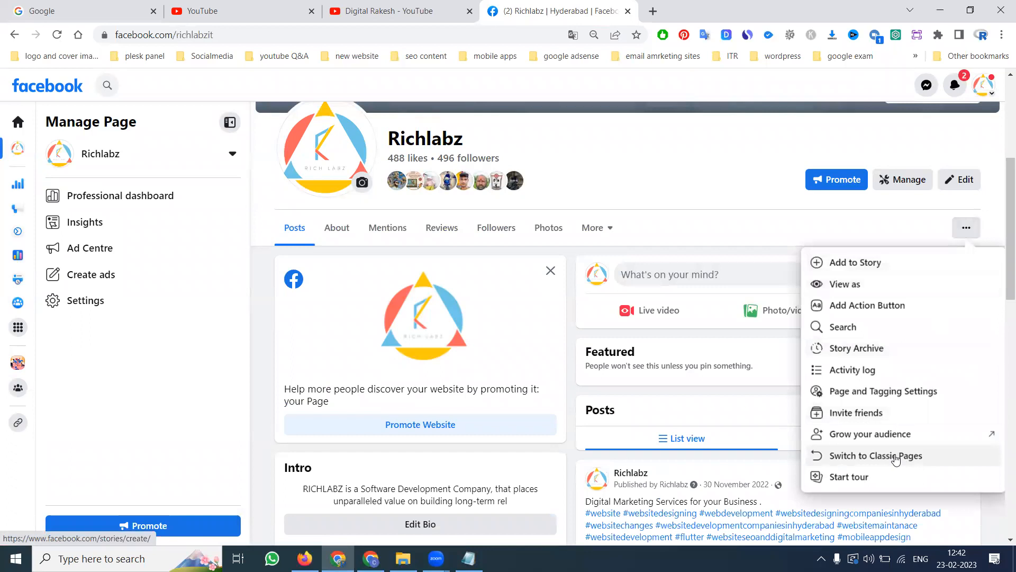
click(899, 456)
click(355, 363)
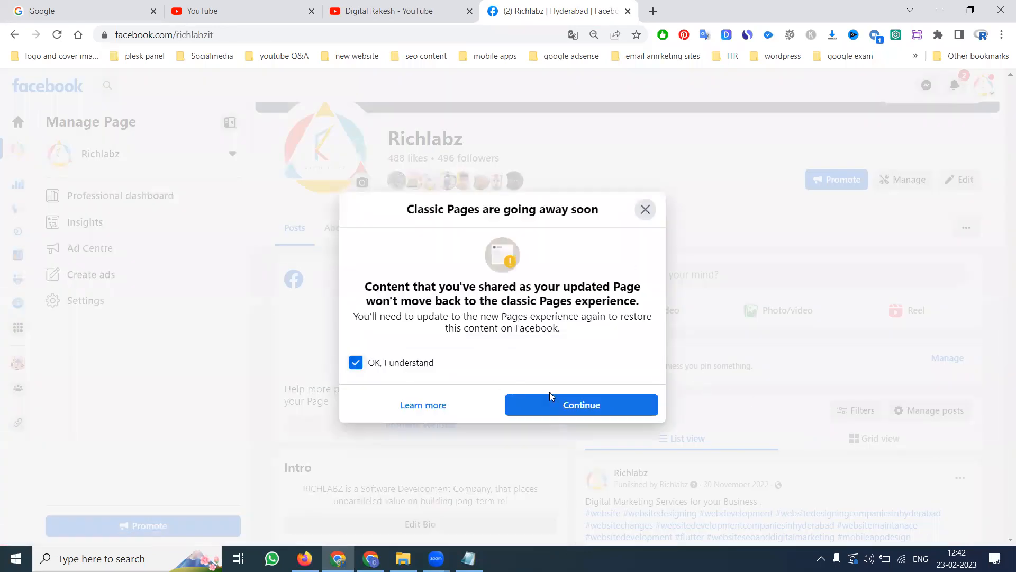
click(553, 405)
click(630, 439)
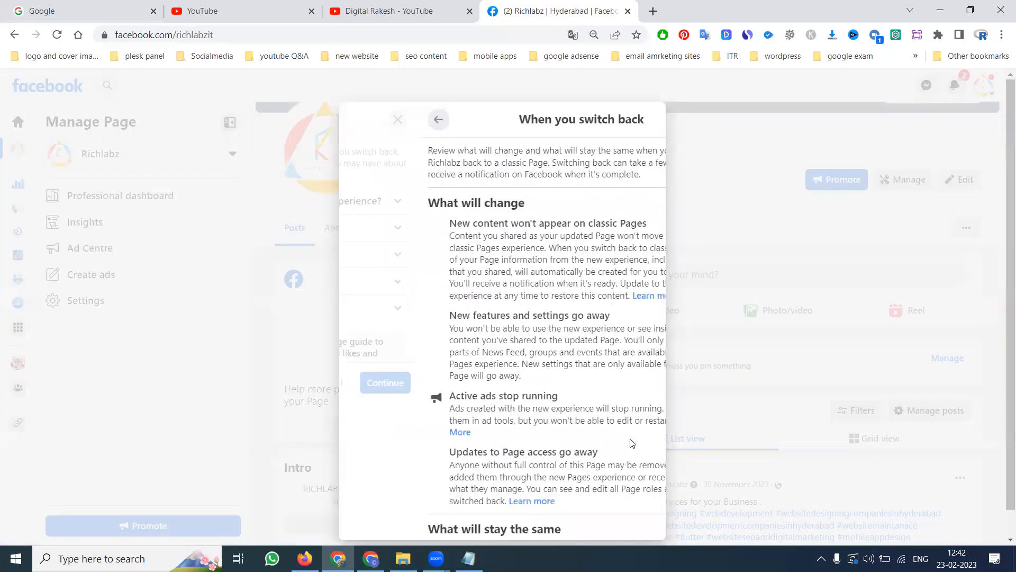
scroll(630, 428, down, 3)
click(631, 497)
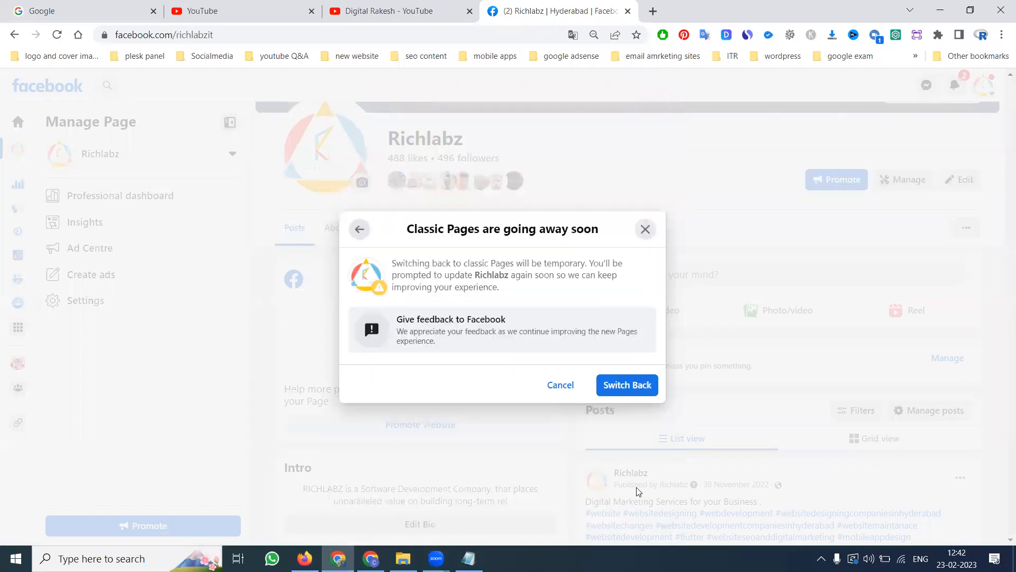
click(637, 387)
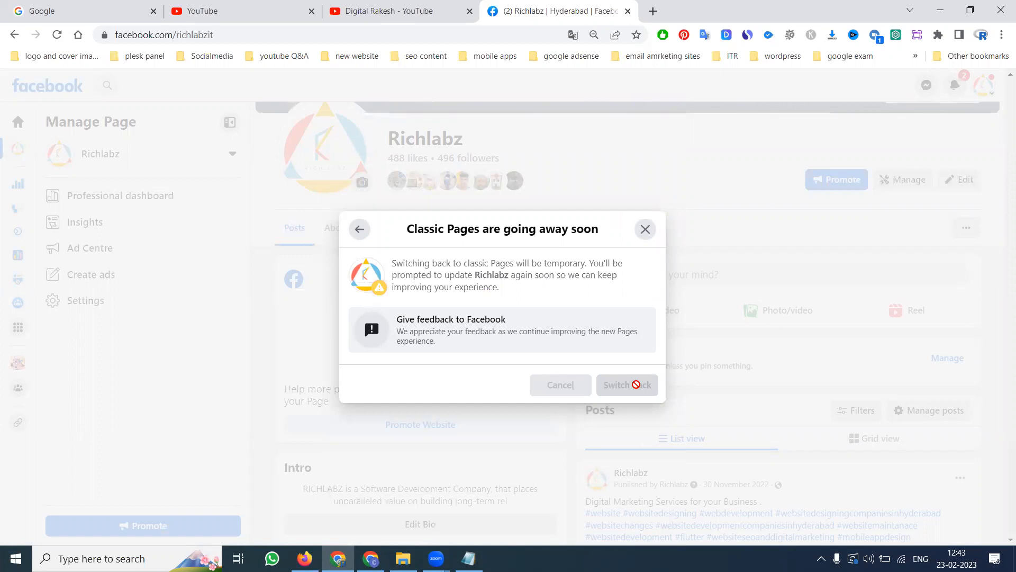
Step: Return to the CCTV Camera Installation Services page in the first browser window and start adding a service in its Services section
click(371, 558)
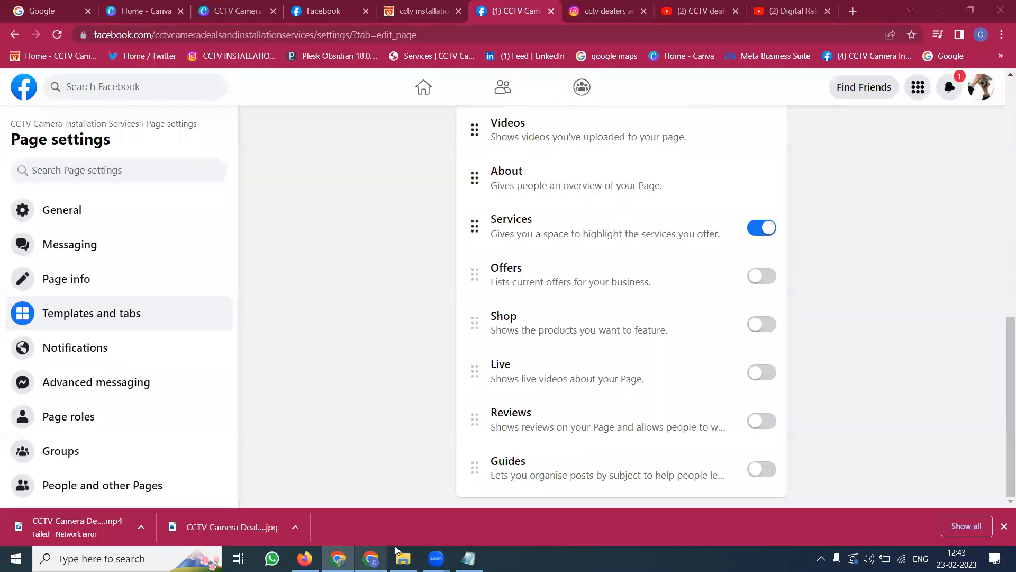
scroll(464, 287, up, 7)
scroll(464, 287, up, 3)
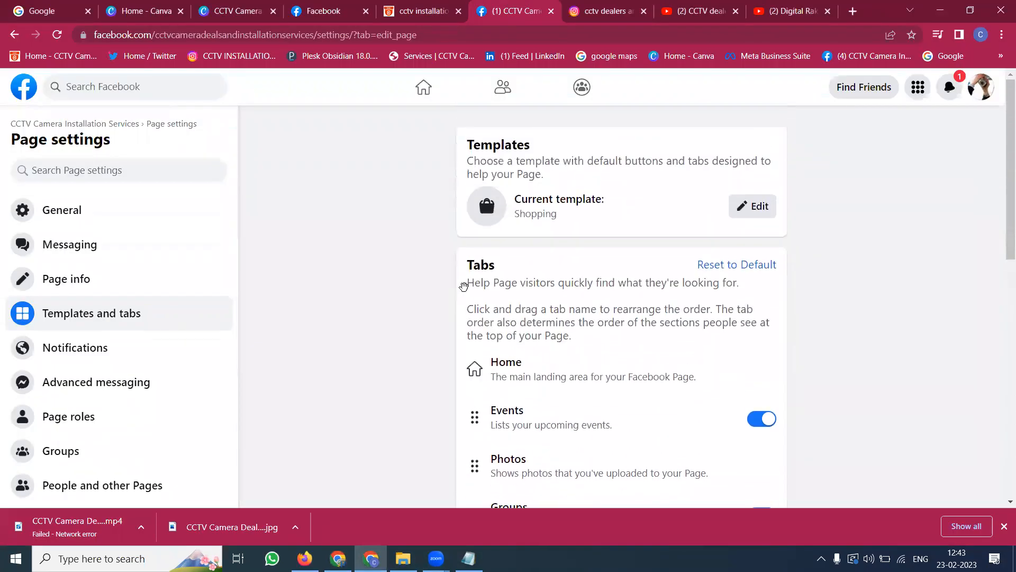
click(117, 127)
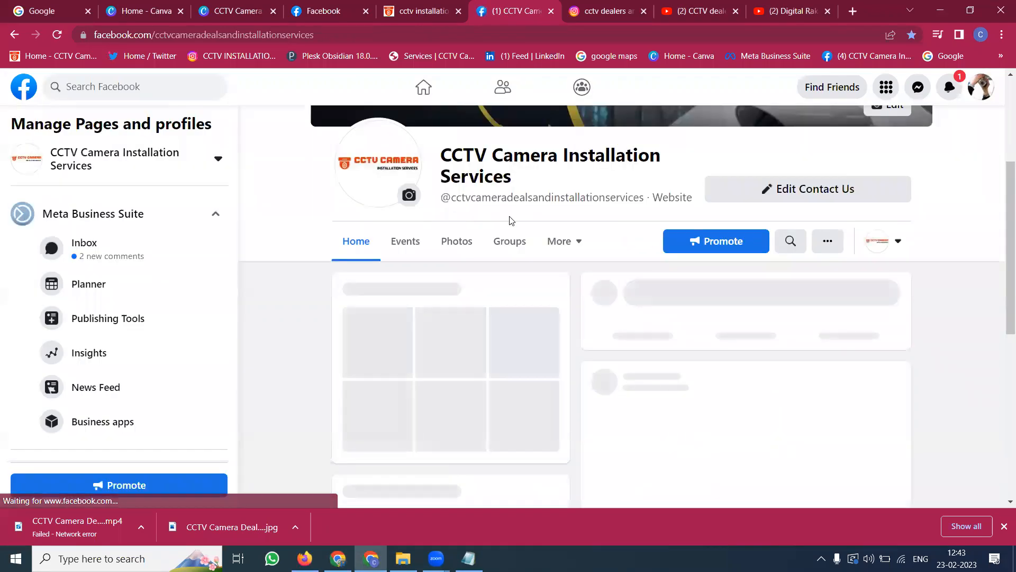
click(564, 241)
click(581, 394)
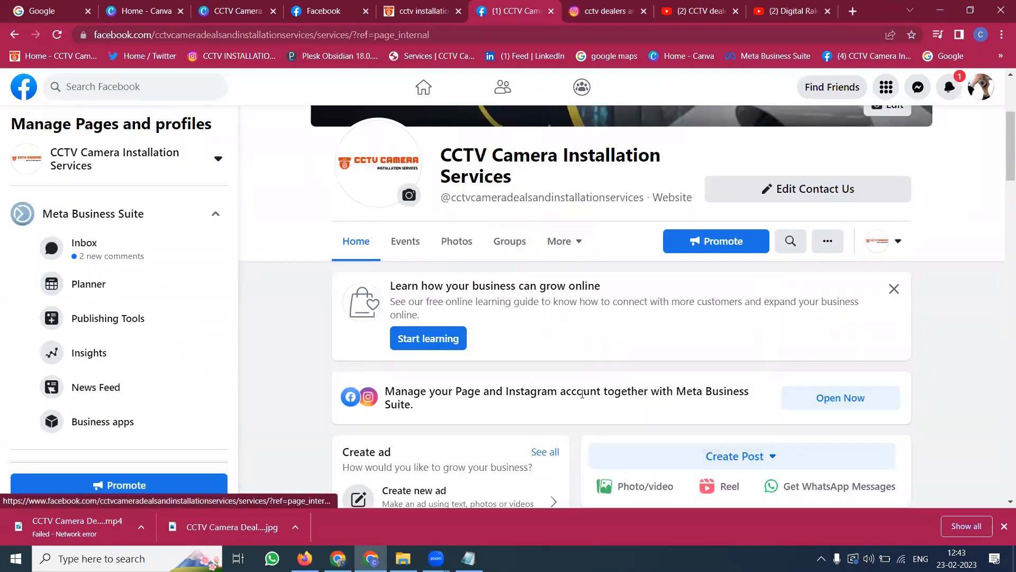
scroll(556, 355, down, 2)
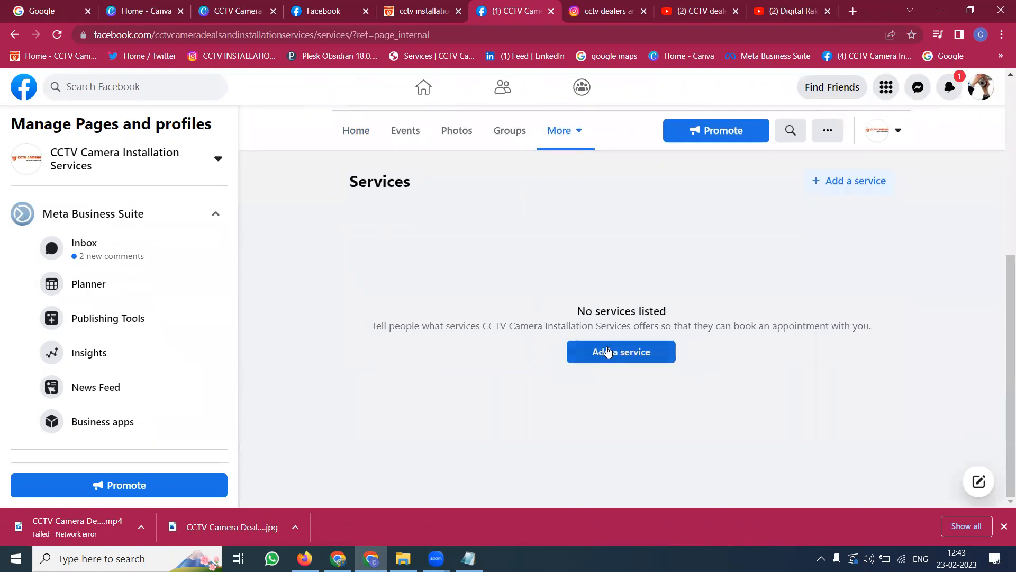
click(607, 350)
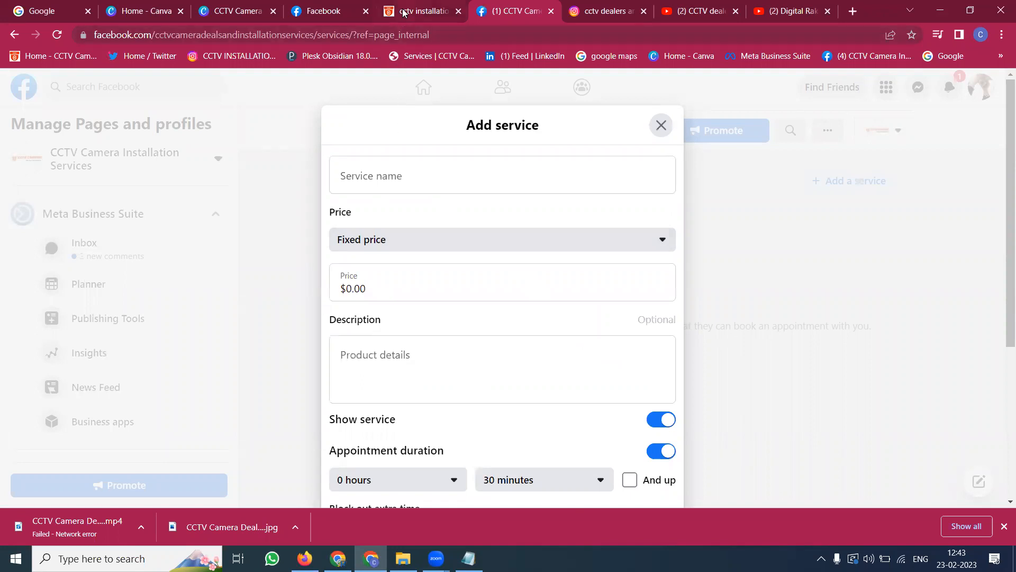
Step: Open the CCTV page in the separate Facebook tab and copy the headline "CCTV Camera Dealers And Installation Services in Hyderabad" from its 22 January post
click(336, 14)
click(95, 462)
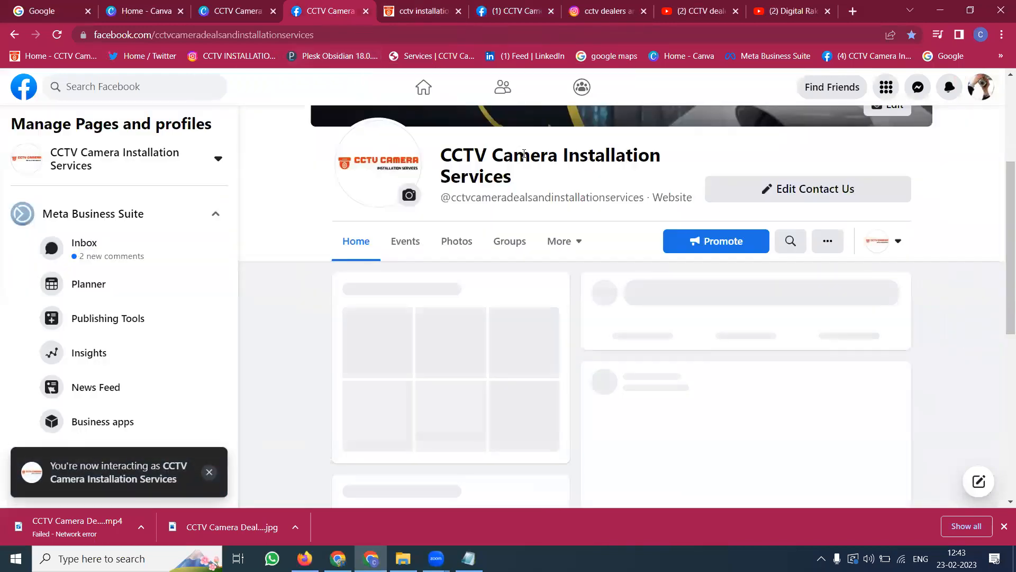
scroll(524, 154, down, 10)
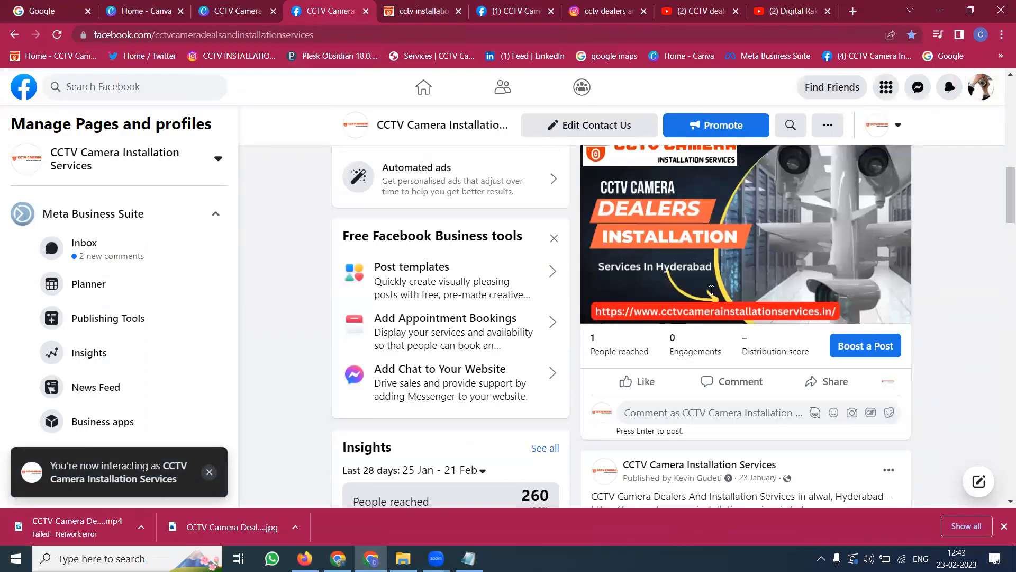
scroll(712, 290, down, 6)
scroll(720, 249, down, 6)
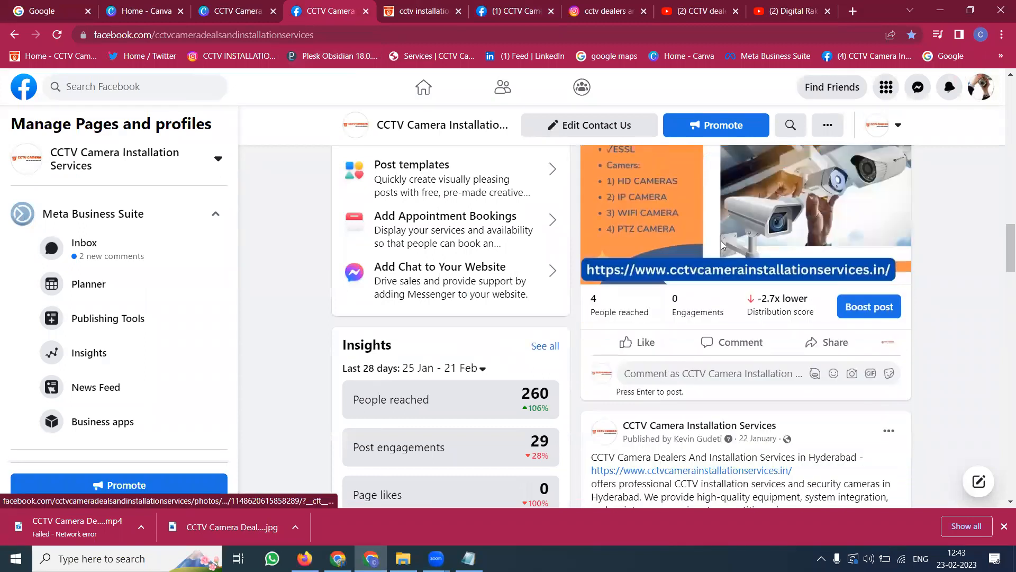
scroll(721, 241, down, 4)
triple_click(762, 250)
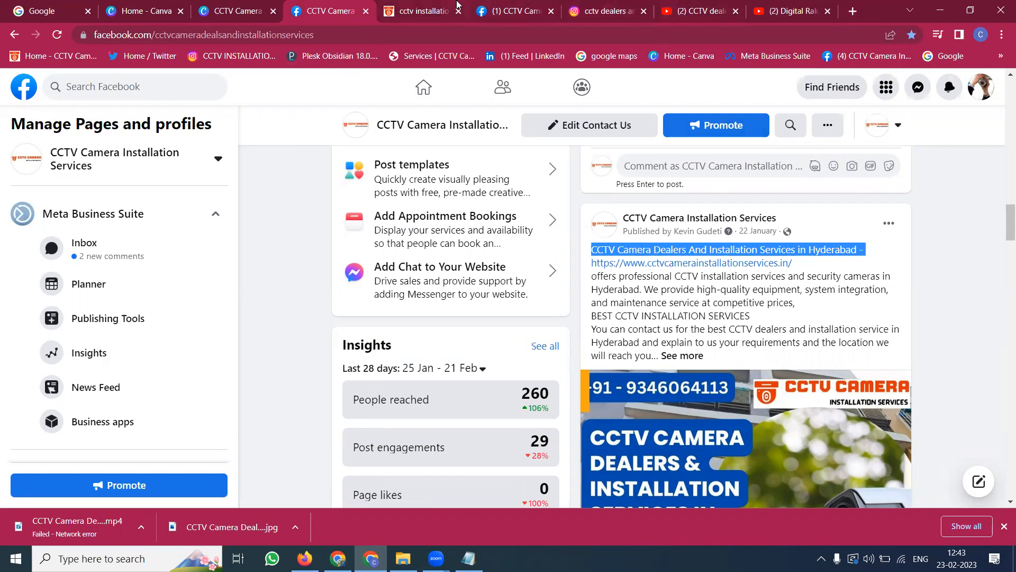
Step: In the Add service form, set the name to "CCTV Camera Installation Service" and the price type to Ask for price
click(495, 10)
click(514, 175)
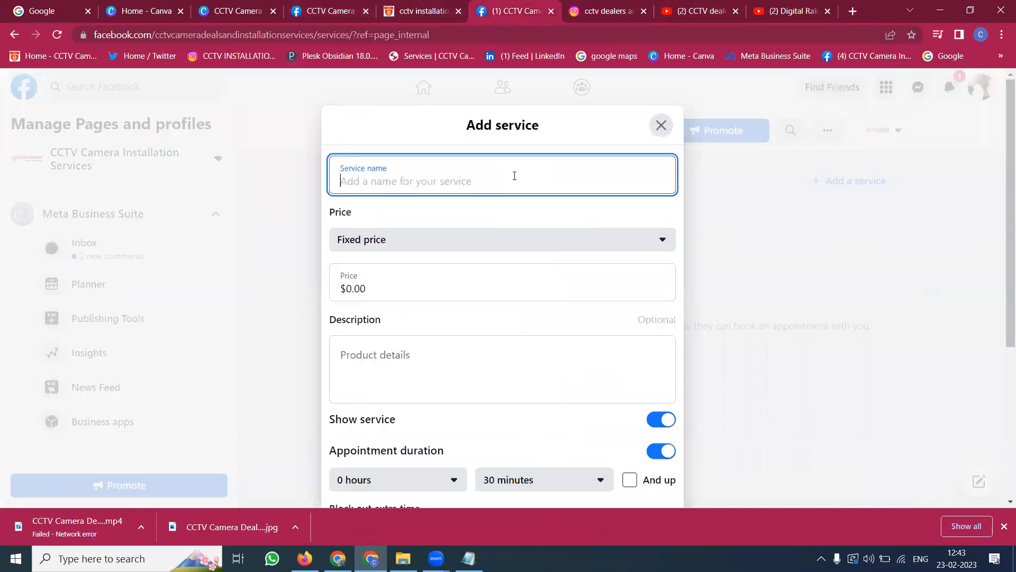
text(CCTV Camera Dealers And Installation Ser)
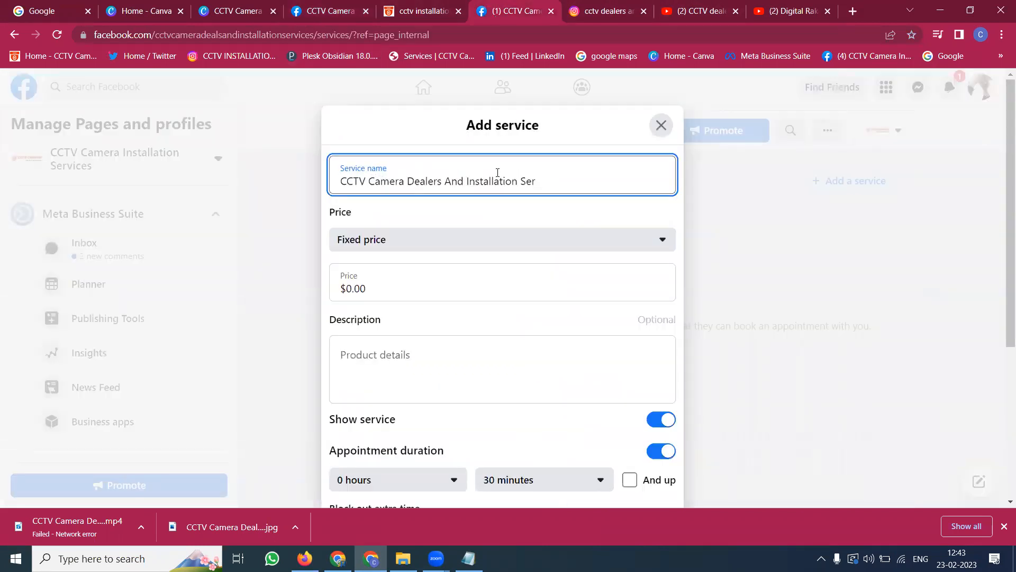
drag(465, 178, 414, 178)
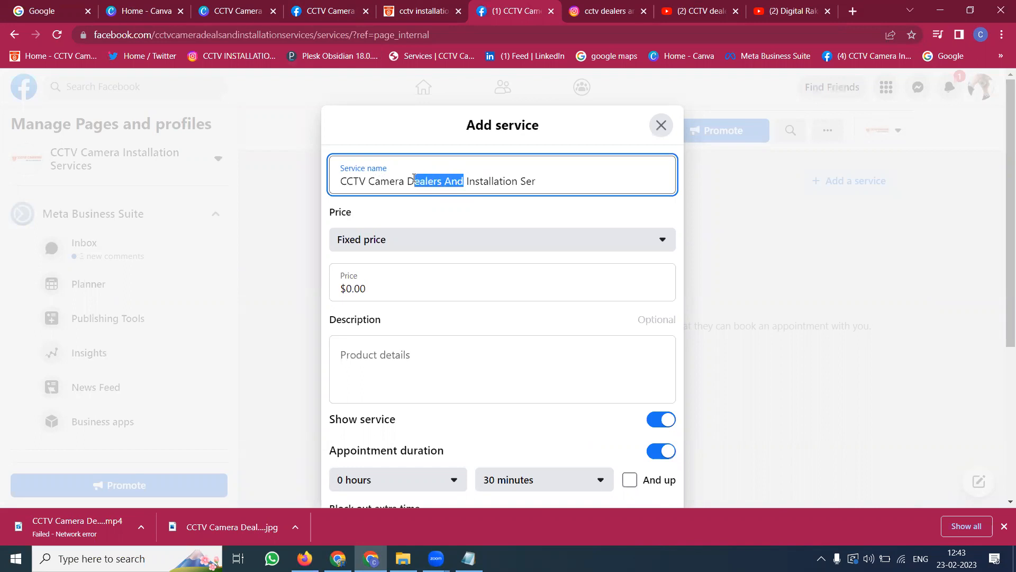
key(BackSpace)
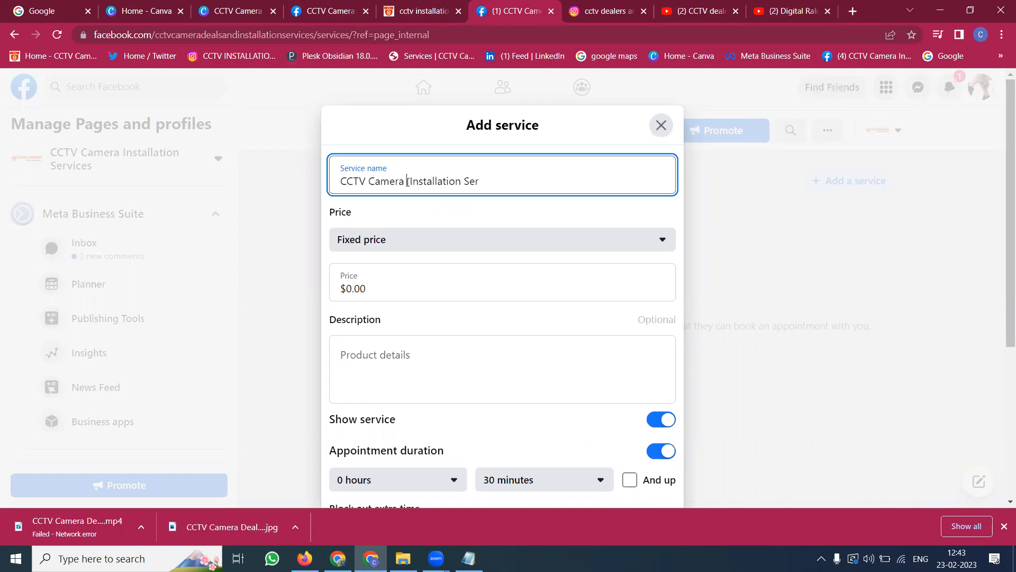
click(489, 187)
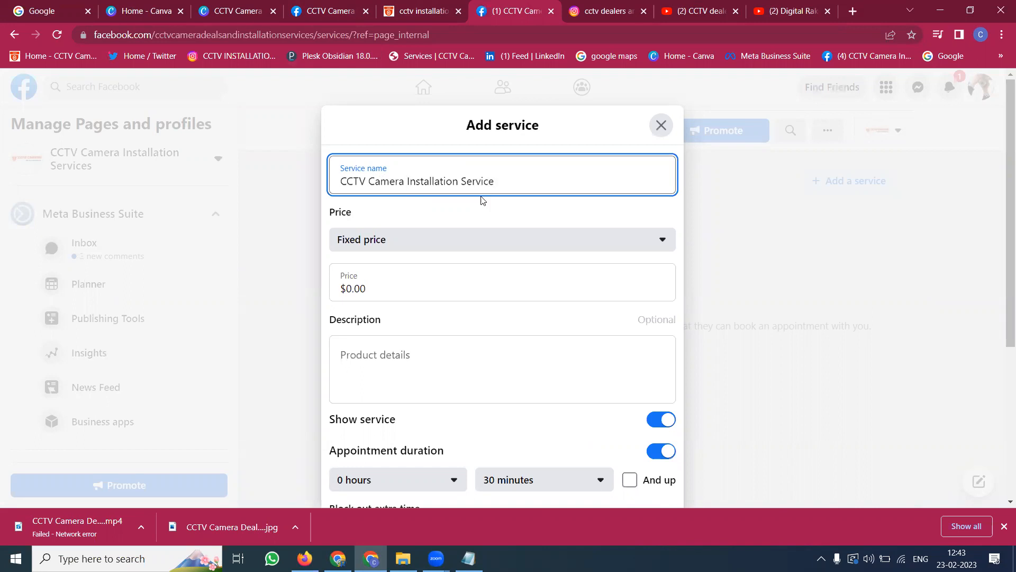
click(434, 240)
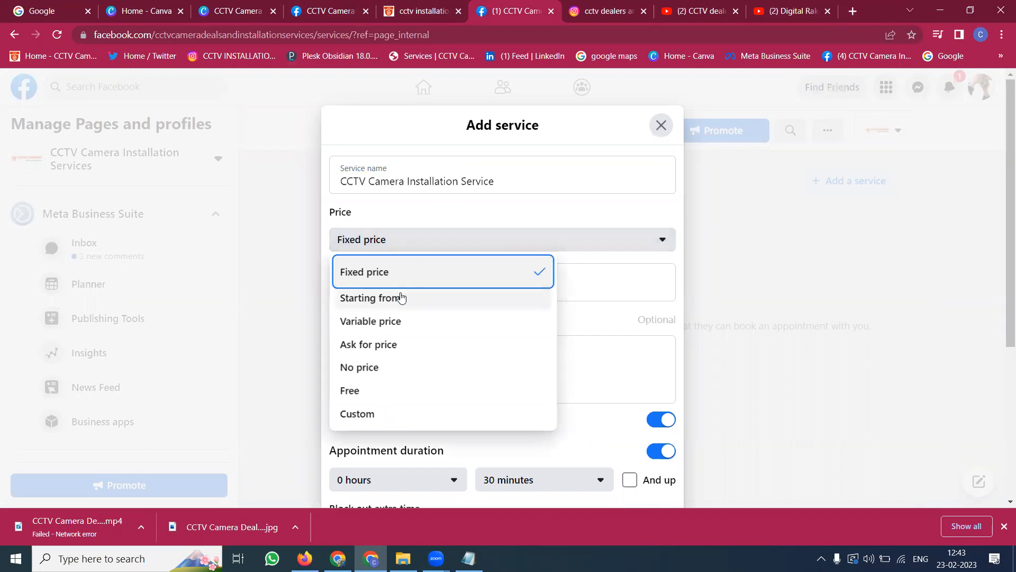
click(384, 346)
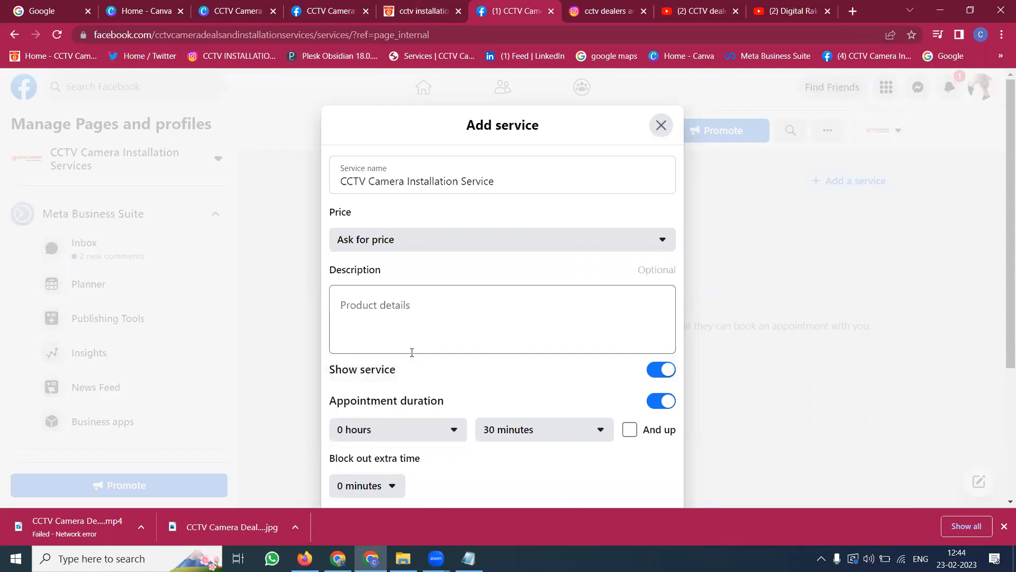
Step: Expand the page's 22 January post and copy its text from "offers professional CCTV installation services" through "4) PTZ CAMERA"
click(422, 5)
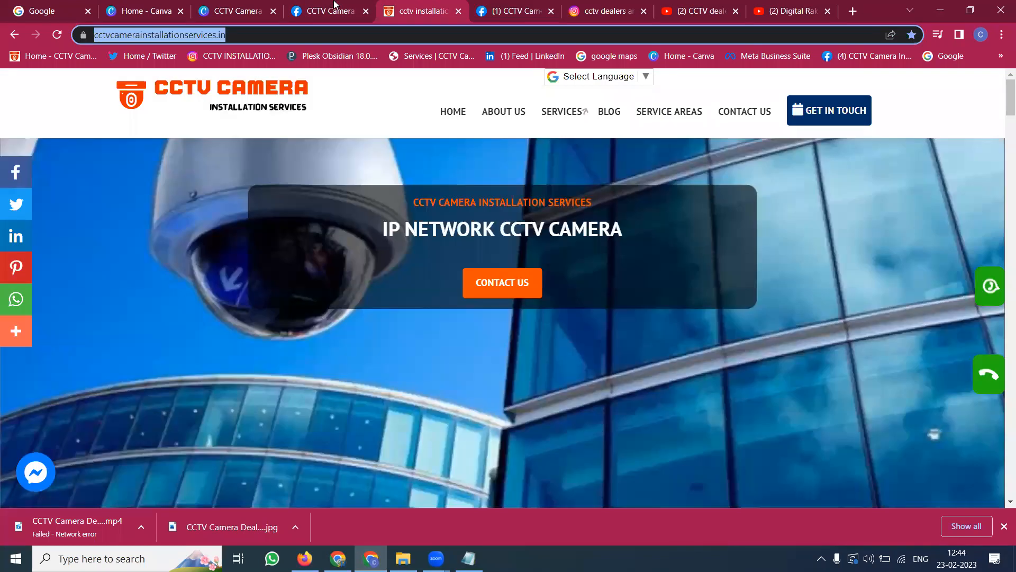
click(333, 9)
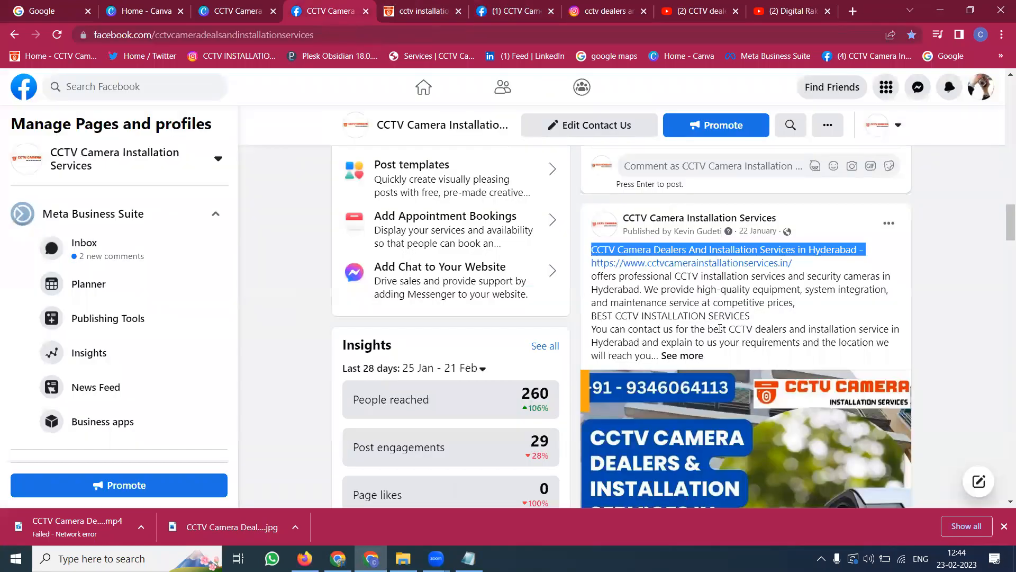
click(696, 356)
drag(594, 279, 718, 313)
scroll(635, 331, down, 3)
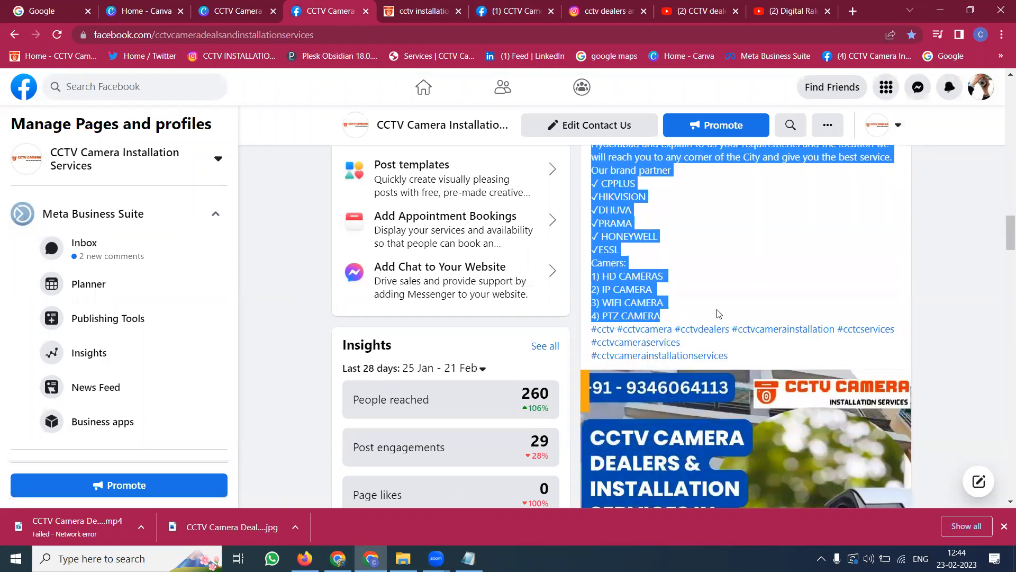
Step: Paste the copied post text into the Description of the new service
click(513, 10)
click(493, 304)
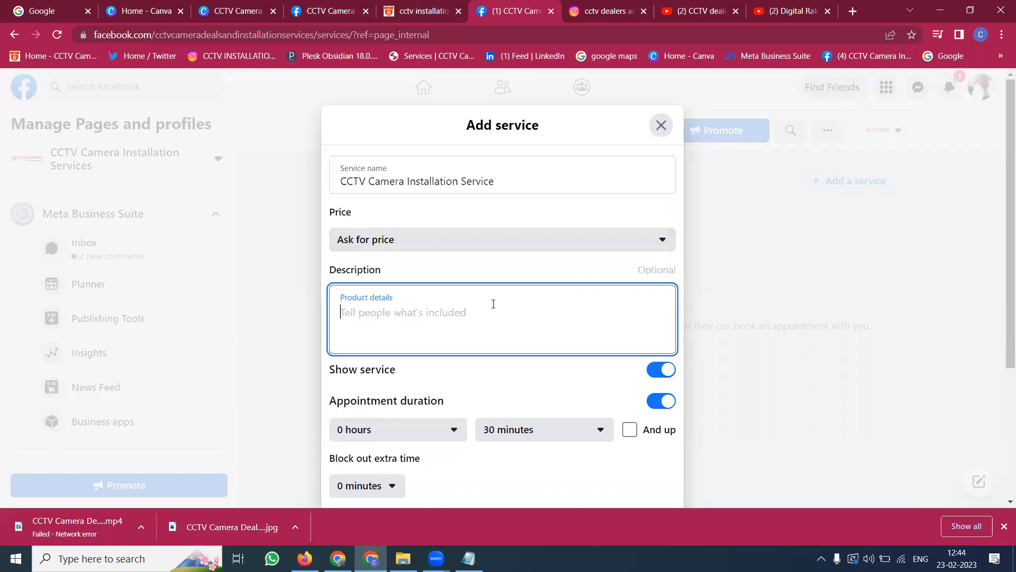
key(ctrl+v)
Step: Turn off Appointment duration for the service while leaving Show service enabled
scroll(293, 222, down, 3)
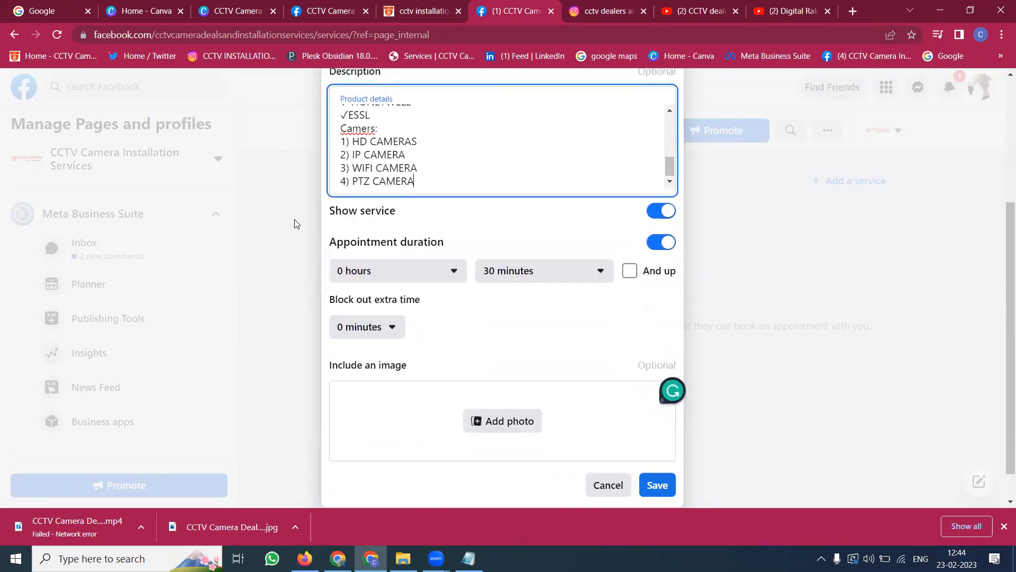
click(389, 276)
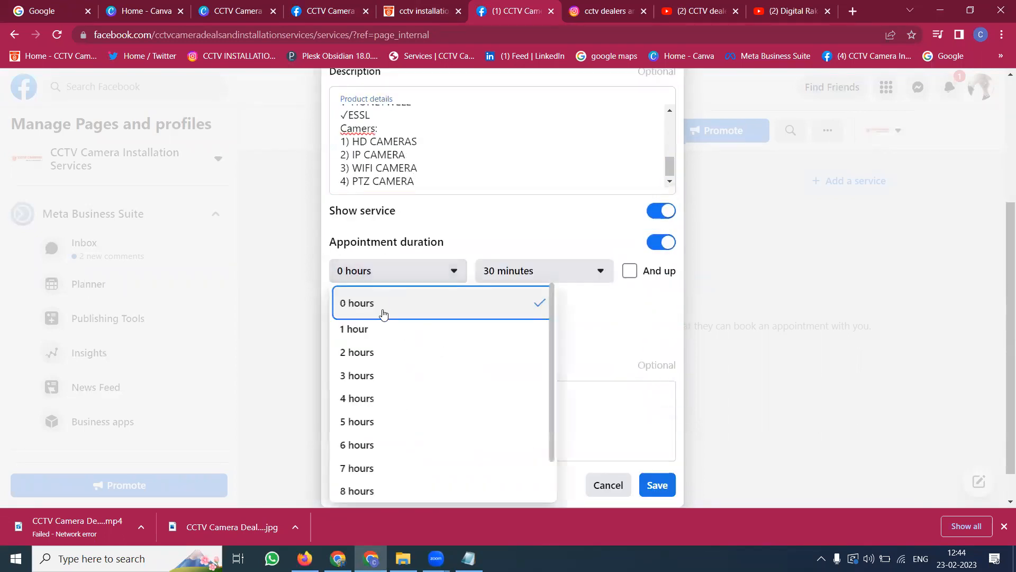
click(326, 239)
click(344, 247)
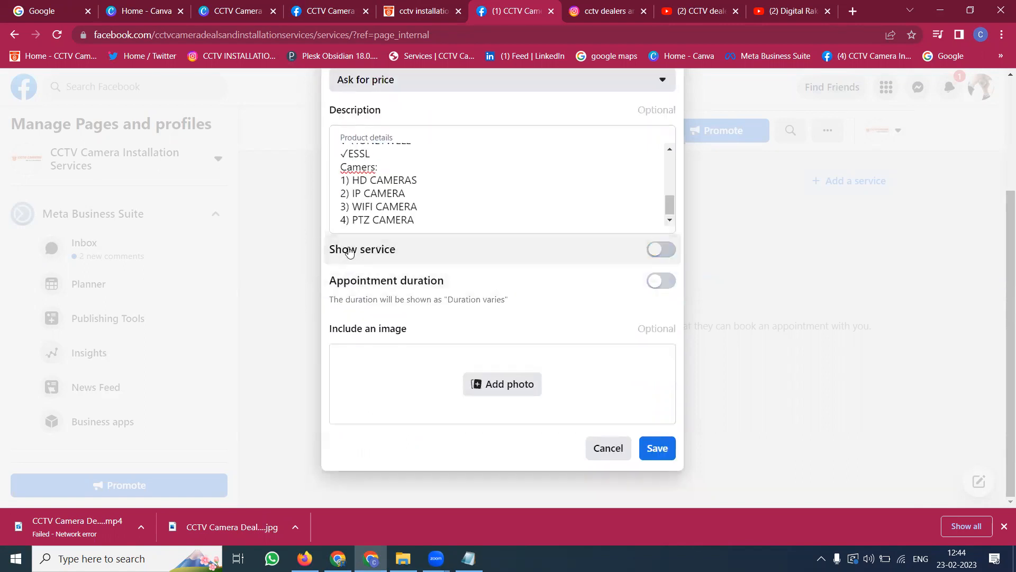
click(350, 253)
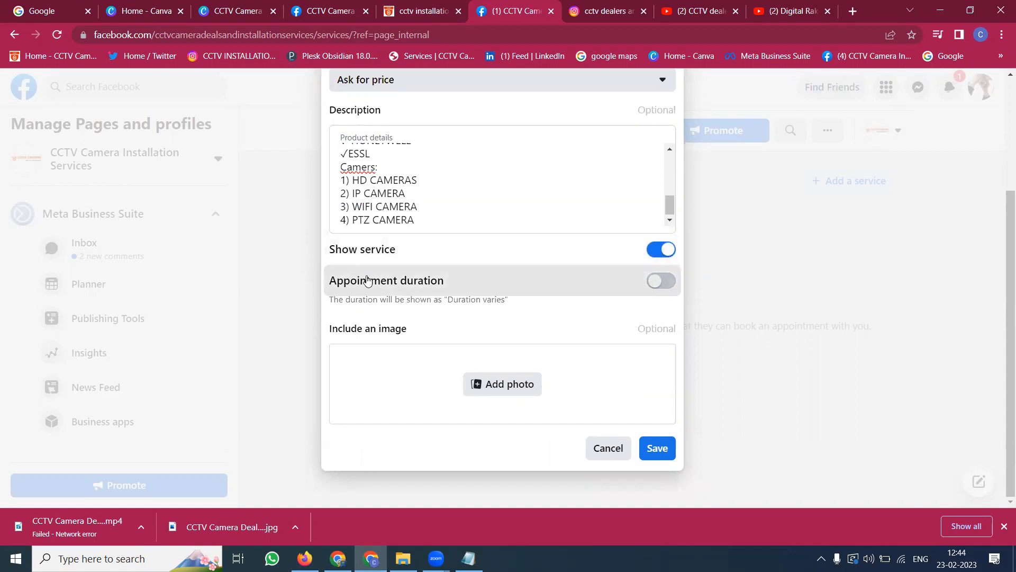
click(366, 280)
click(366, 280)
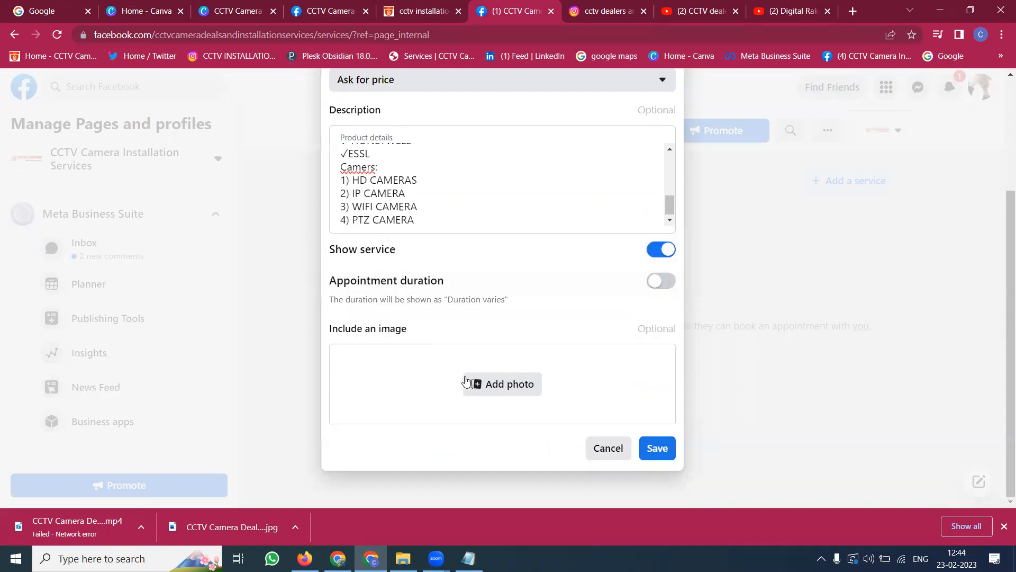
Step: Attach a CCTV Camera Dealers and Installation Services image from the 2023 folder to the service
click(486, 380)
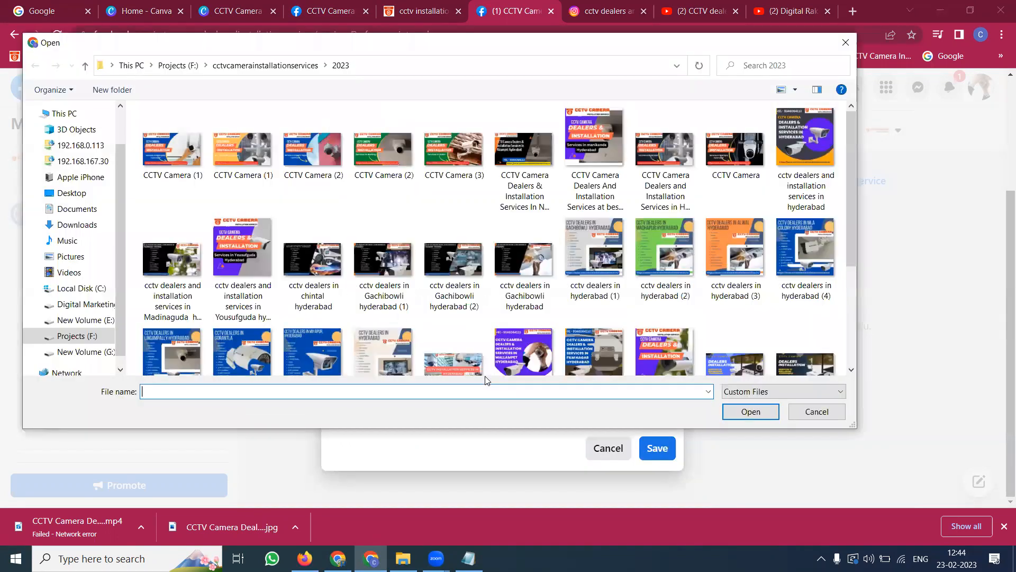
double_click(640, 170)
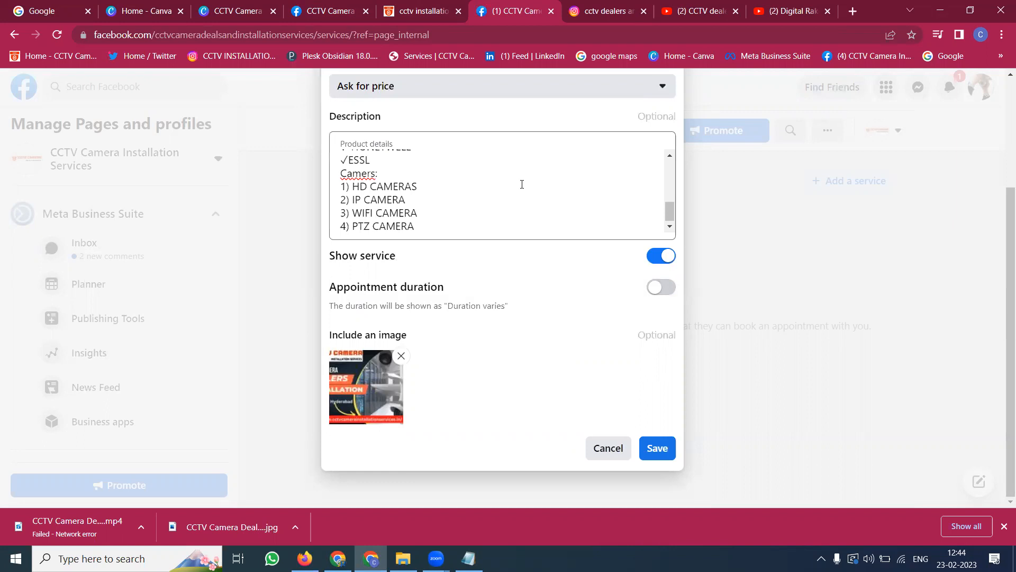
scroll(514, 187, up, 10)
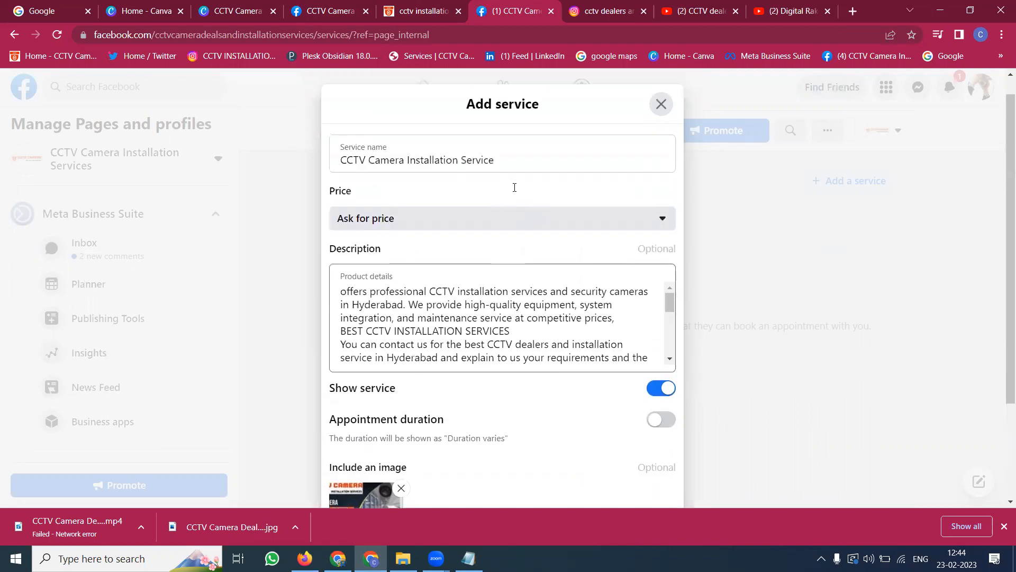
Step: Copy the CCTV website's address and insert it on a new line after "competitive prices," in the service description
click(442, 6)
click(399, 34)
key(ctrl+c)
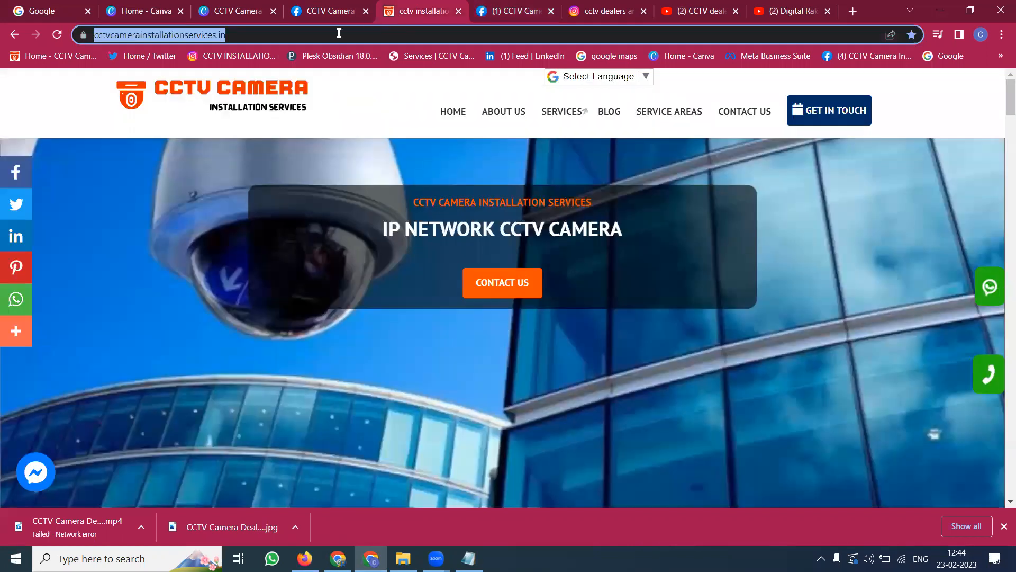
click(509, 12)
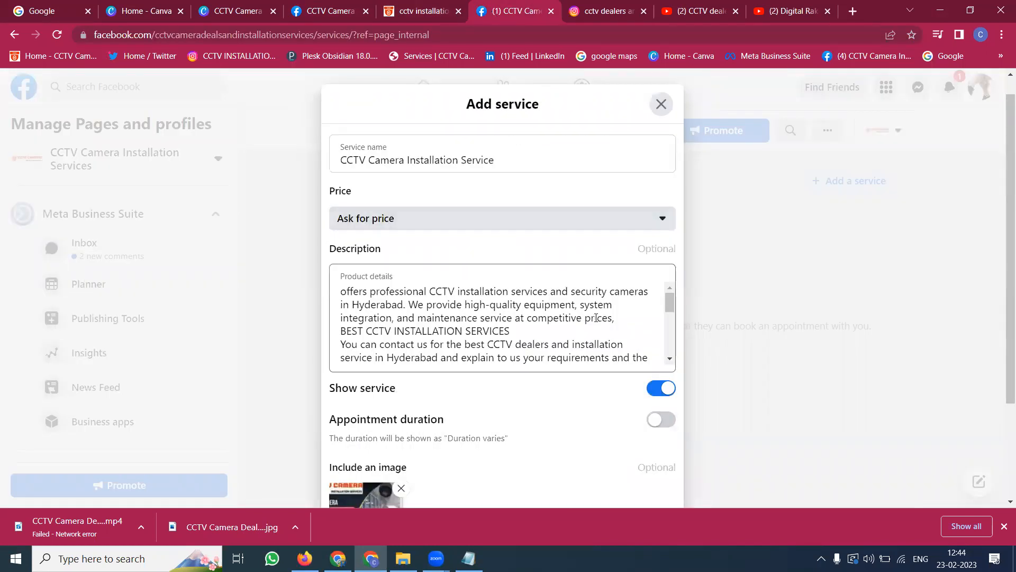
click(621, 320)
key(Return)
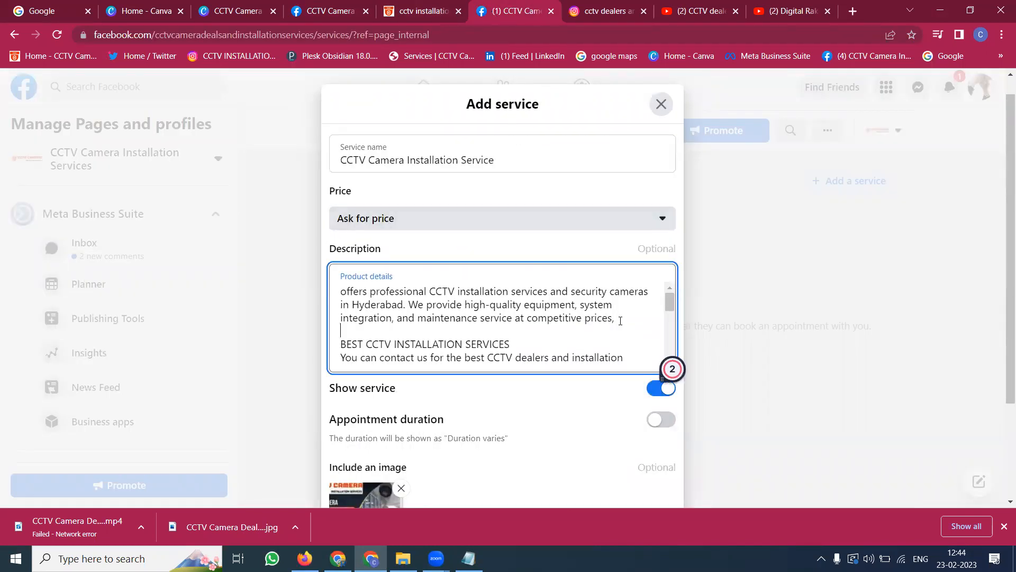
text(https://www.cctvcamerainstallation)
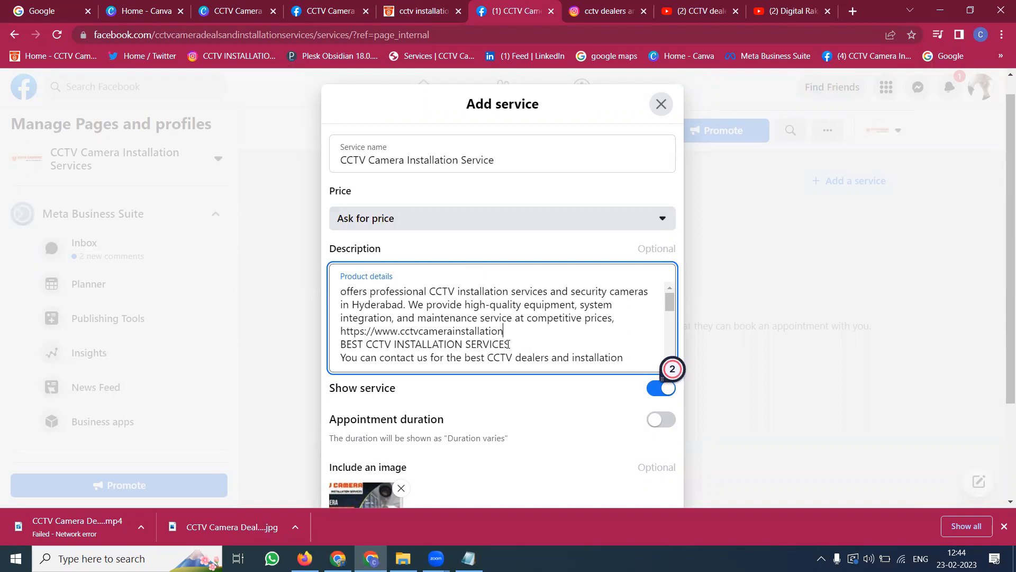
Step: Delete the "Camers:" list of four camera types from the end of the service description
scroll(489, 343, down, 10)
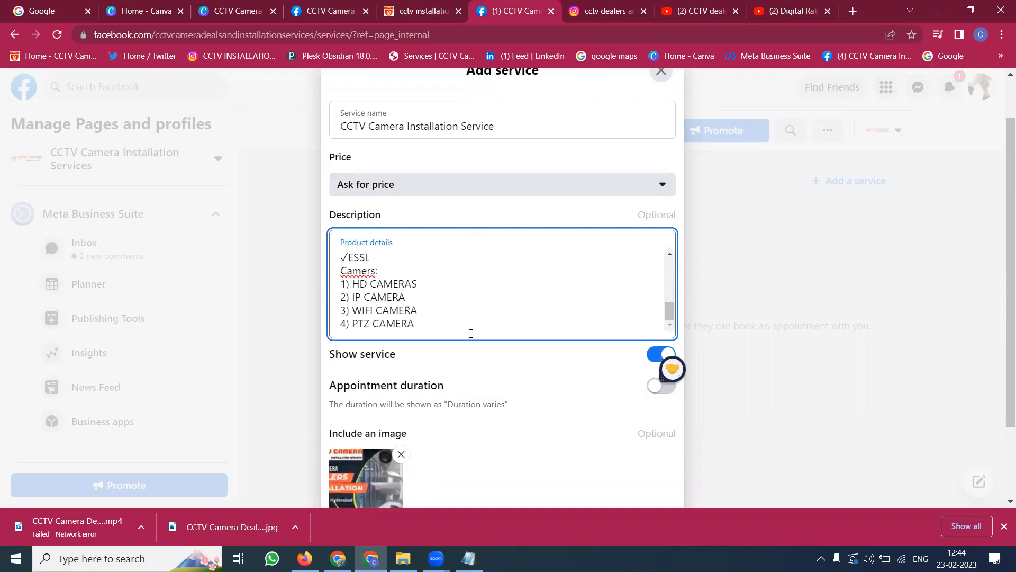
drag(415, 291, 341, 242)
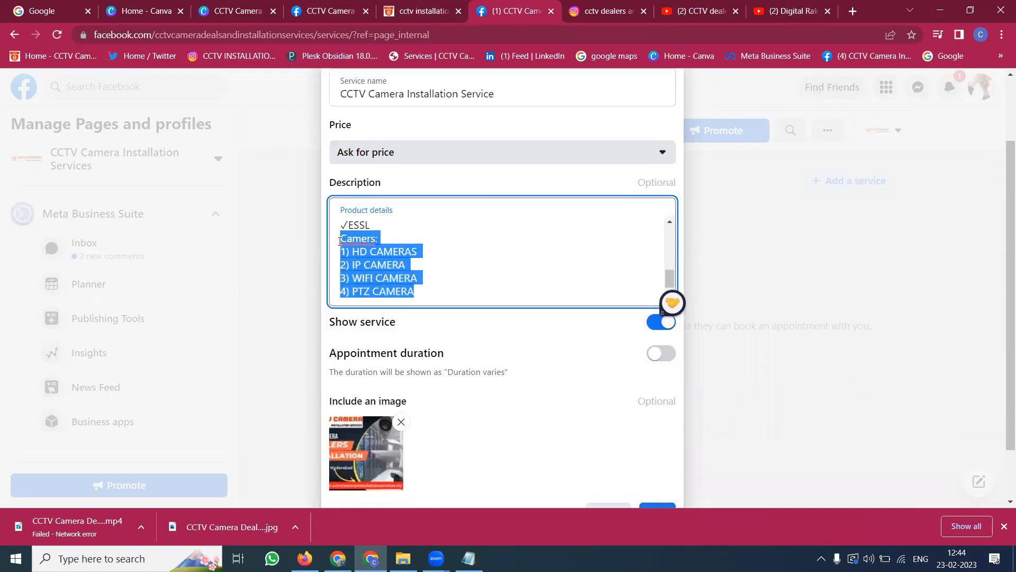
key(BackSpace)
scroll(405, 253, up, 5)
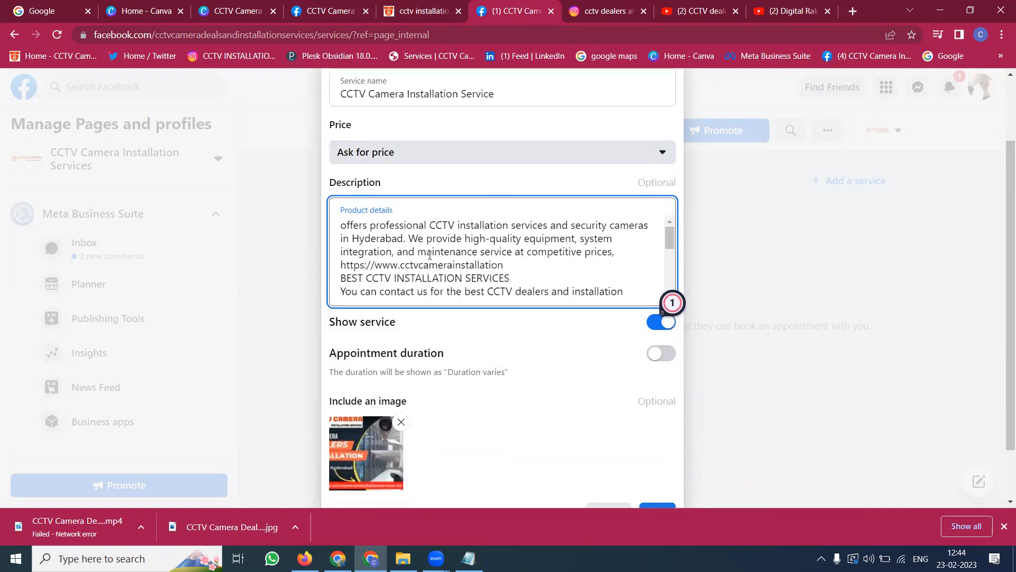
triple_click(425, 264)
key(ctrl+v)
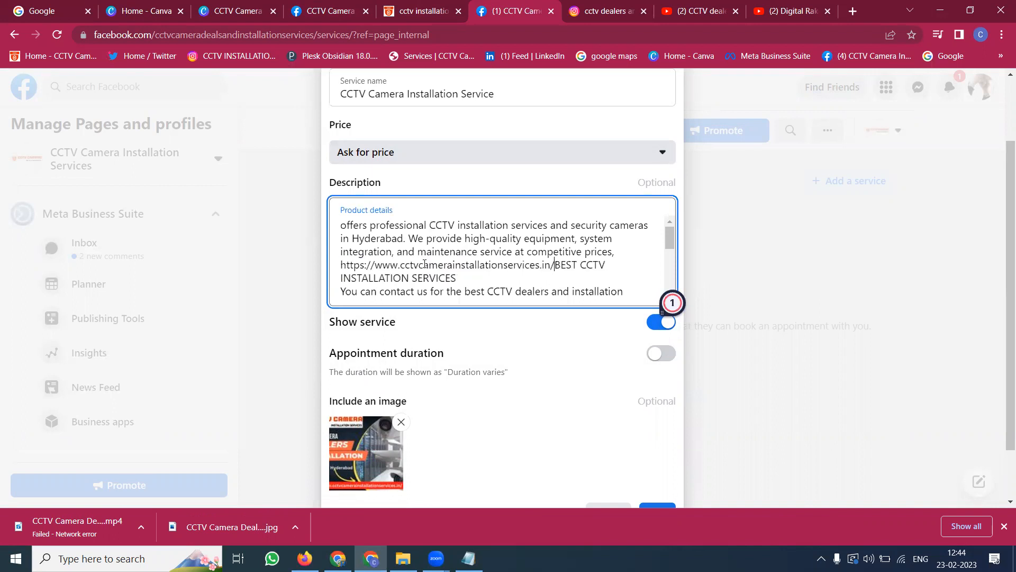
key(Return)
key(Return)
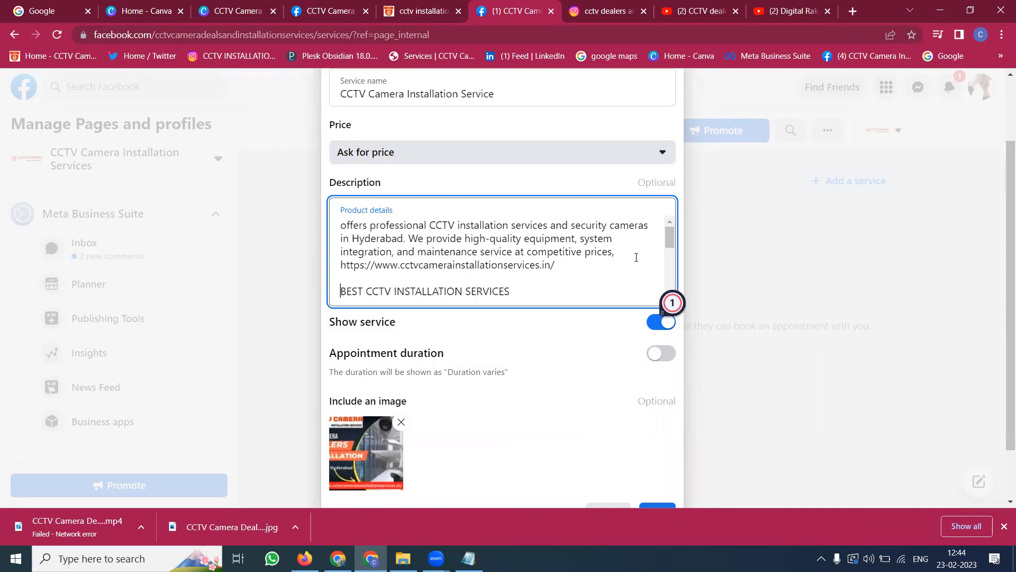
key(Return)
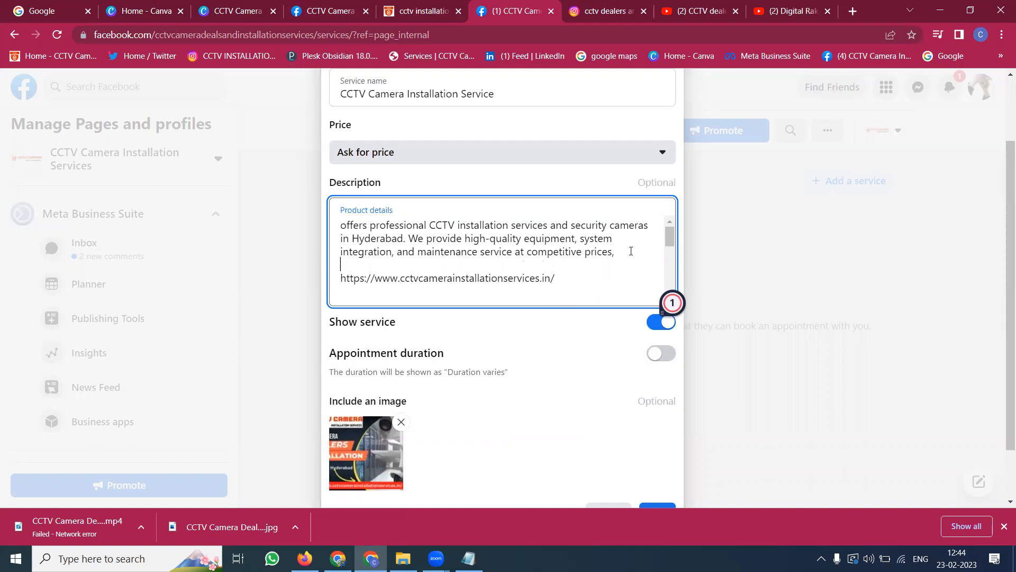
Step: Save the new CCTV Camera Installation Service to the page
scroll(621, 261, down, 5)
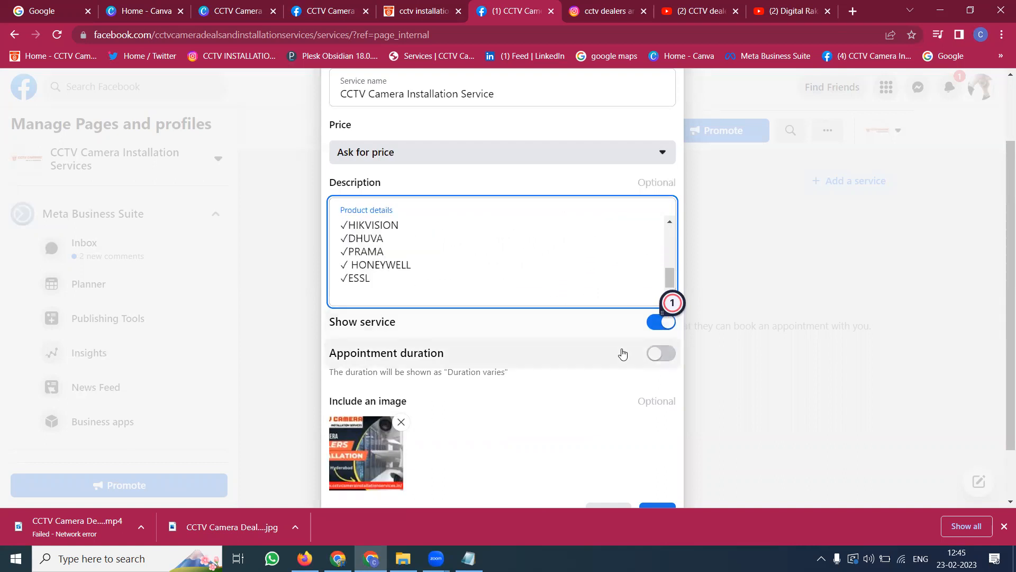
scroll(621, 351, down, 2)
click(663, 445)
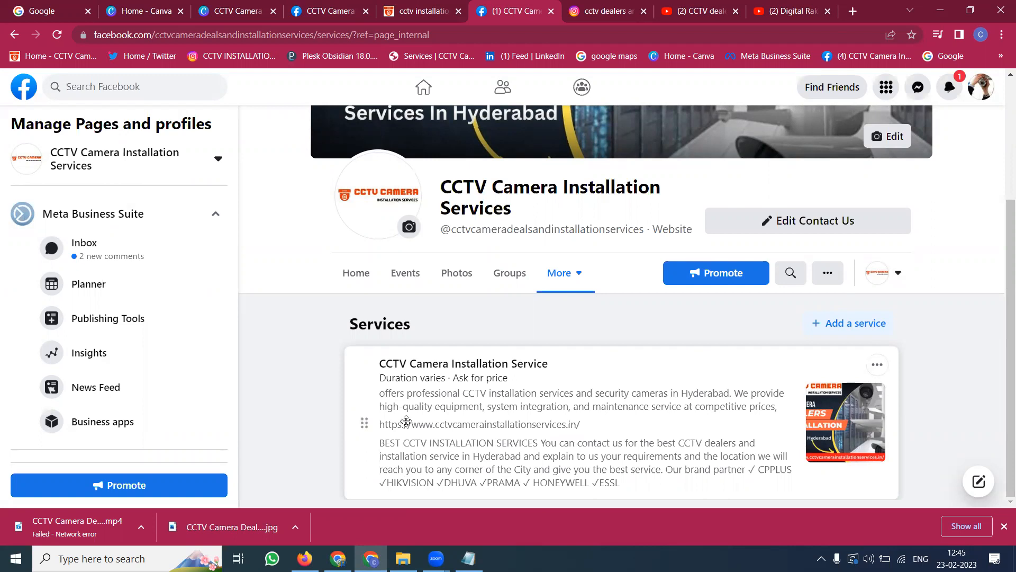
click(877, 365)
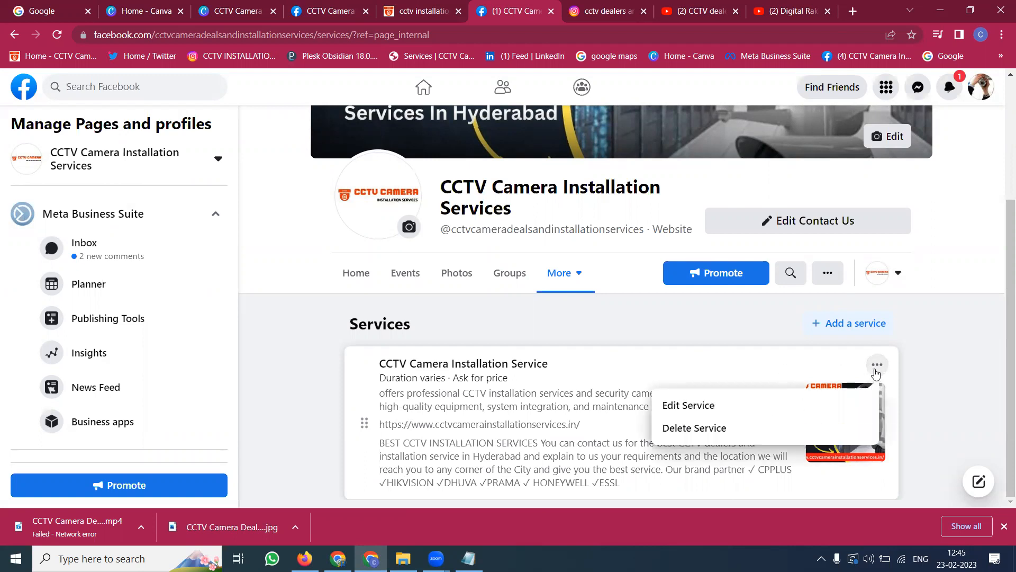
click(686, 408)
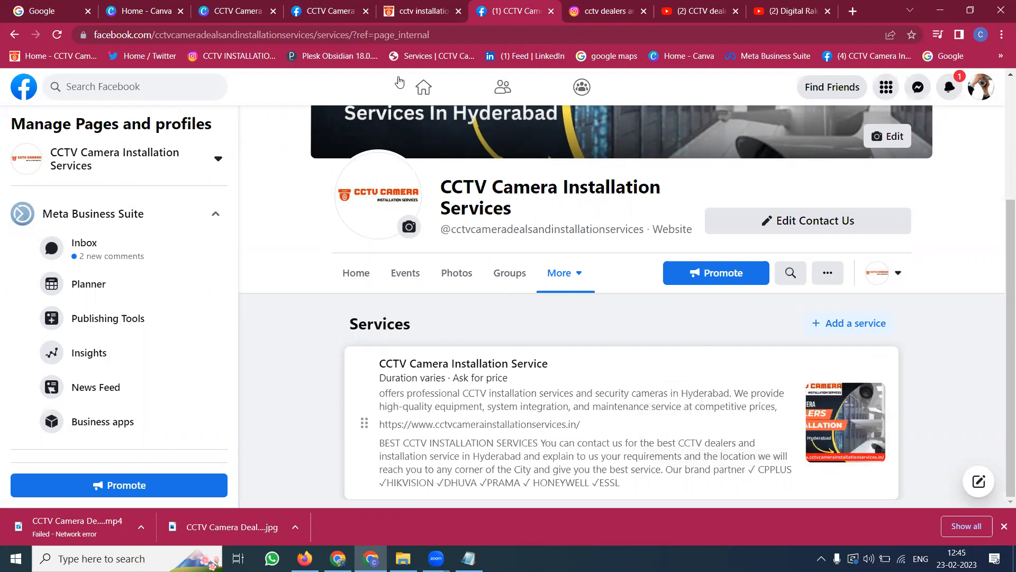
Step: Copy the page's Services URL and open it in a new Incognito window to check the service listing as a visitor
click(336, 37)
key(ctrl+c)
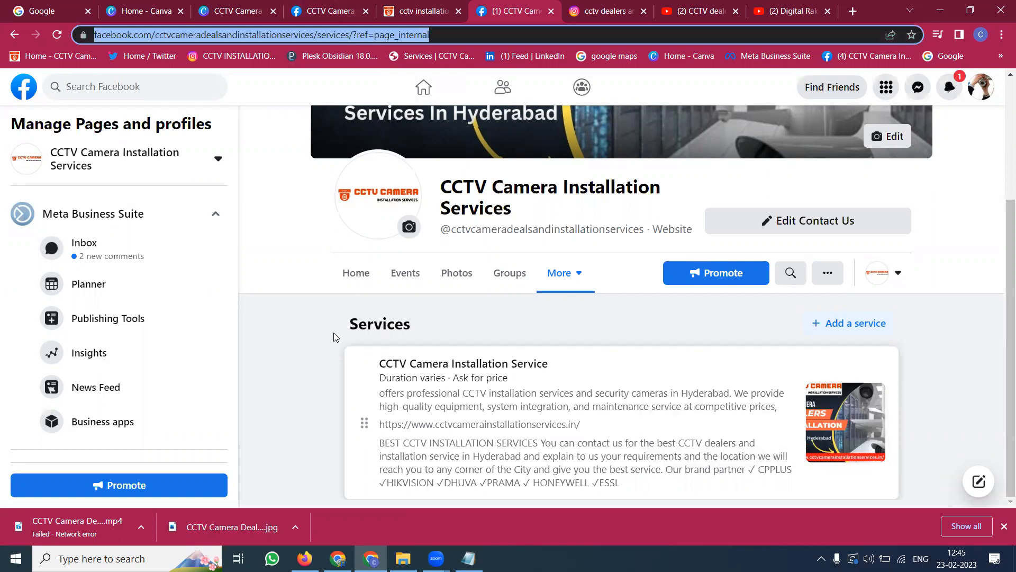
click(1002, 35)
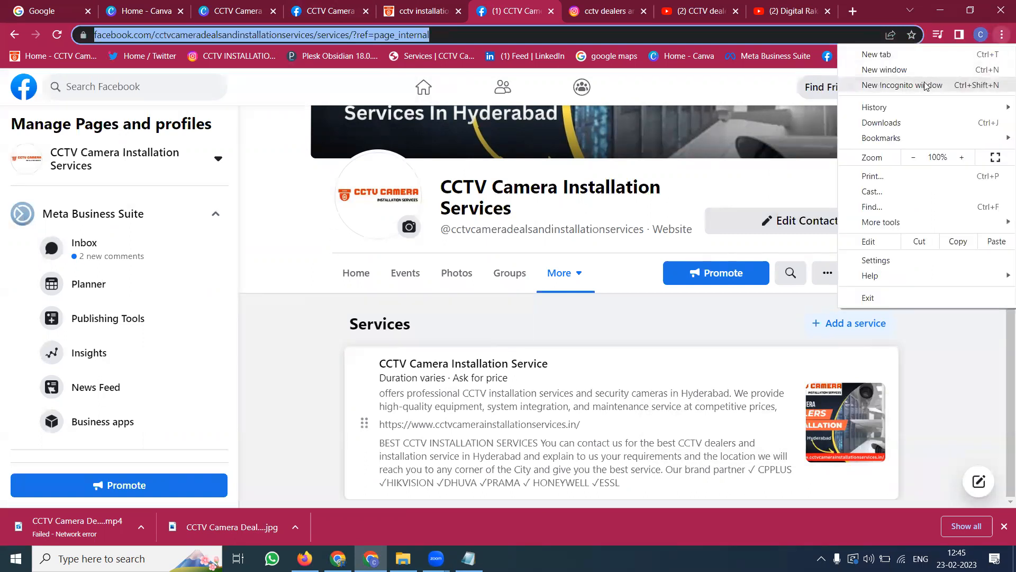
click(924, 84)
key(ctrl+v)
key(Return)
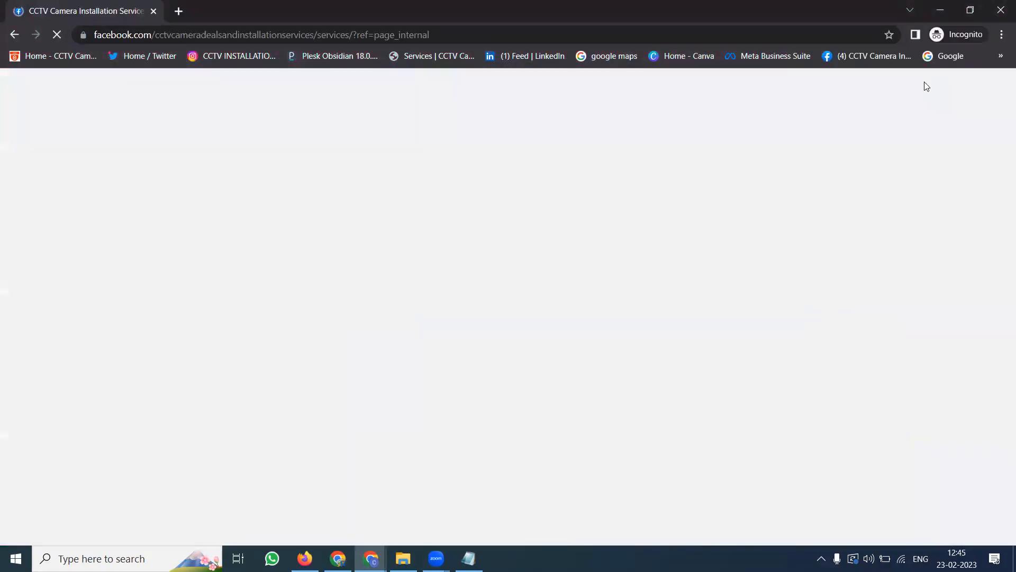
scroll(687, 170, down, 2)
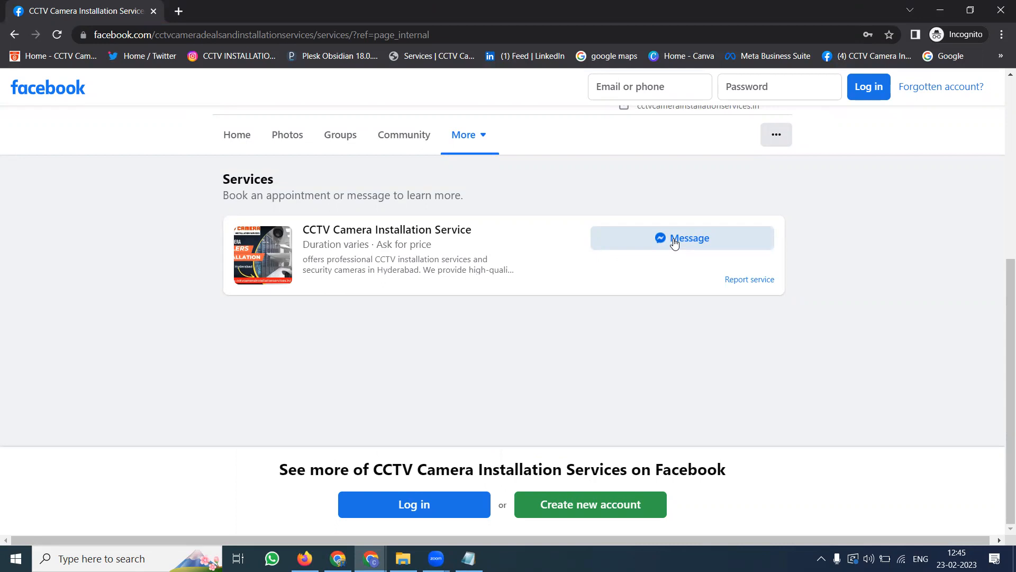
Step: Return to the window where the page is managed and open its Templates and tabs settings
click(371, 558)
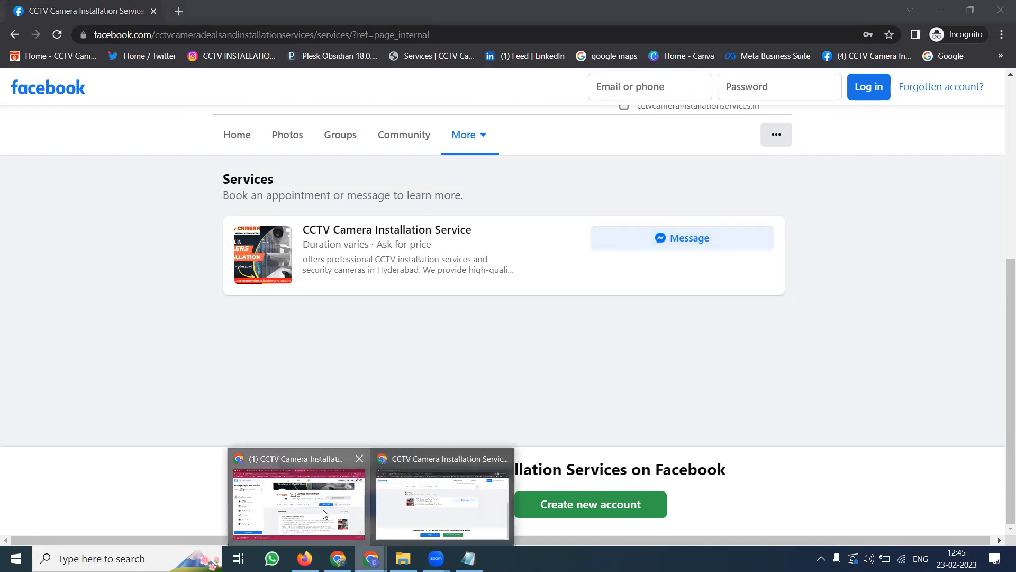
click(325, 514)
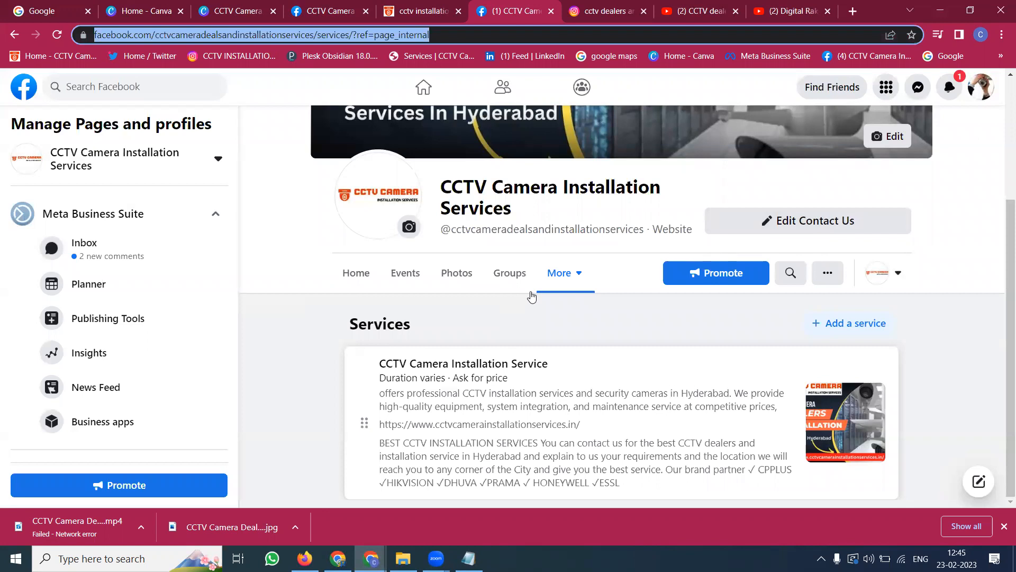
click(565, 273)
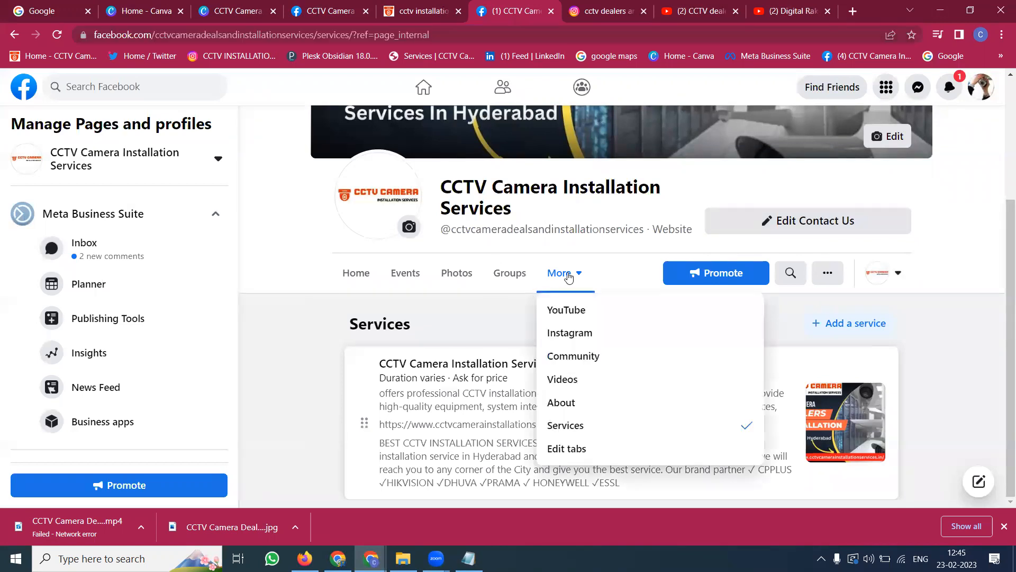
click(583, 448)
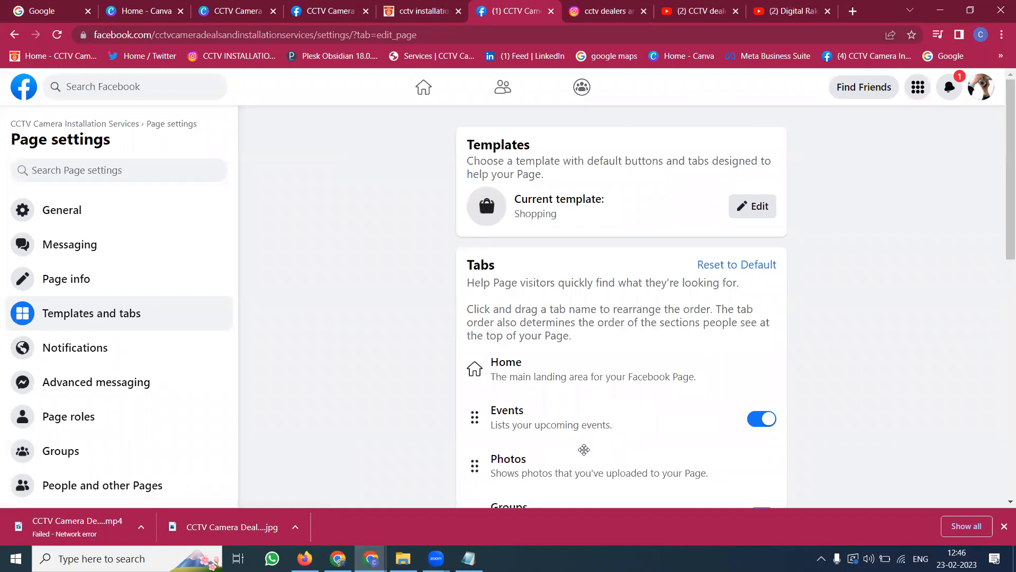
Step: Choose the Services template for the page and apply it
click(758, 211)
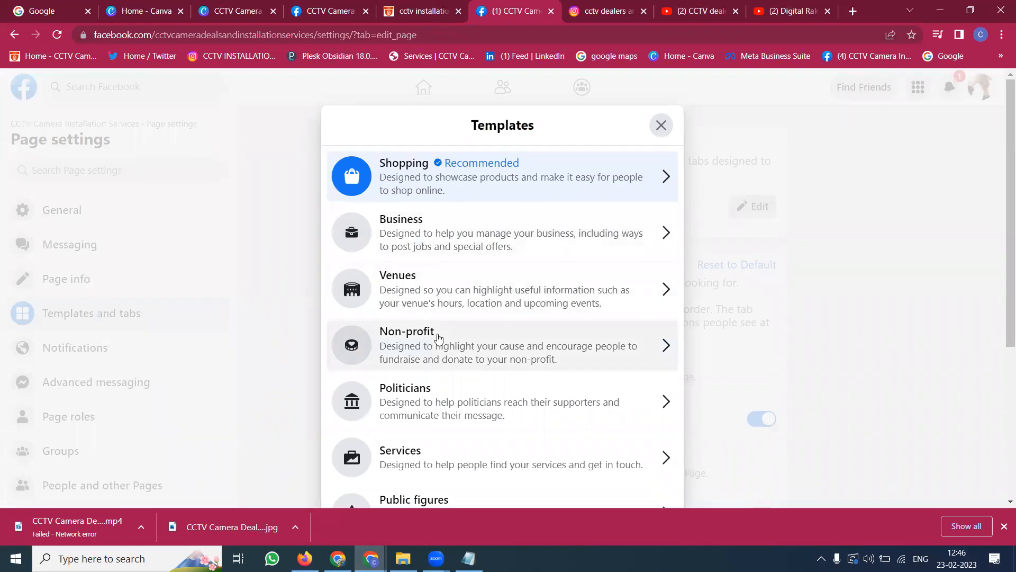
scroll(438, 338, down, 3)
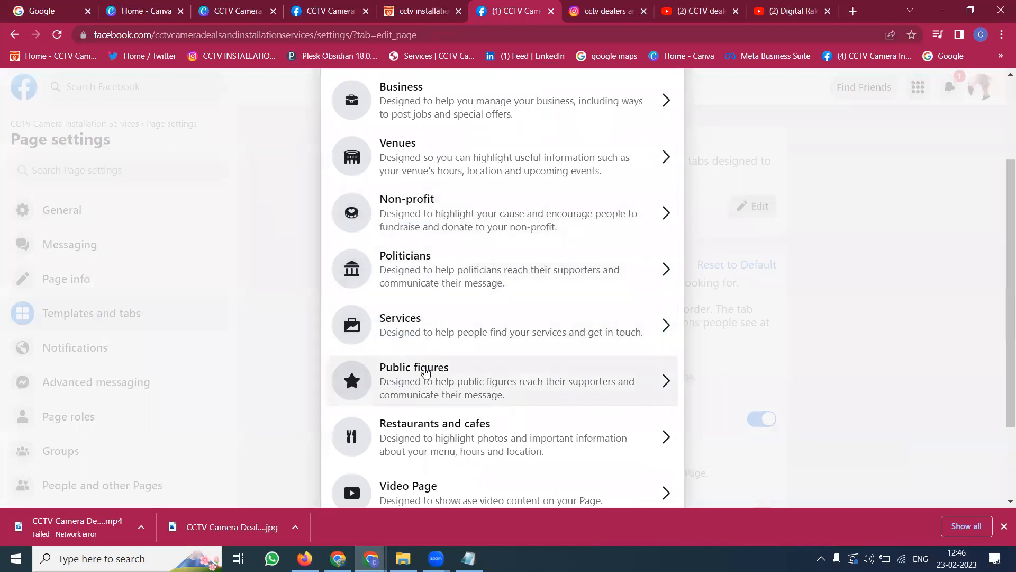
click(421, 324)
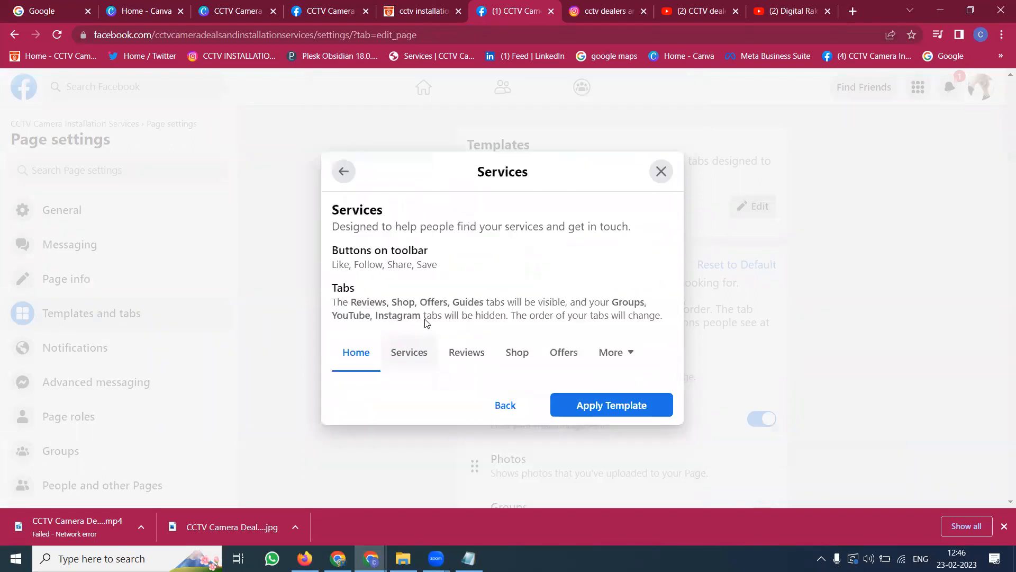
click(585, 470)
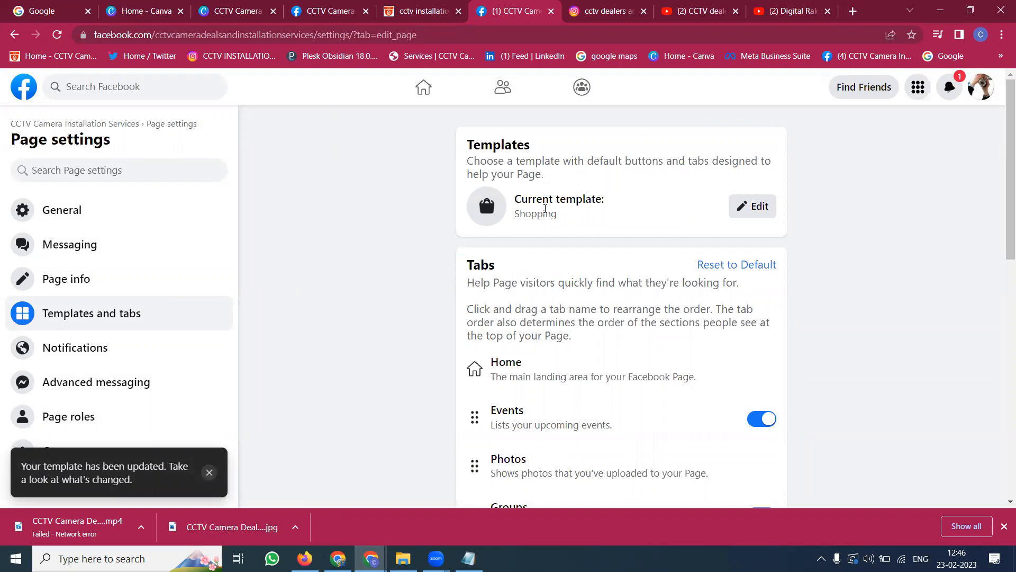
Step: Reload the template settings, return to the page and open its Services section to check the applied template
click(58, 35)
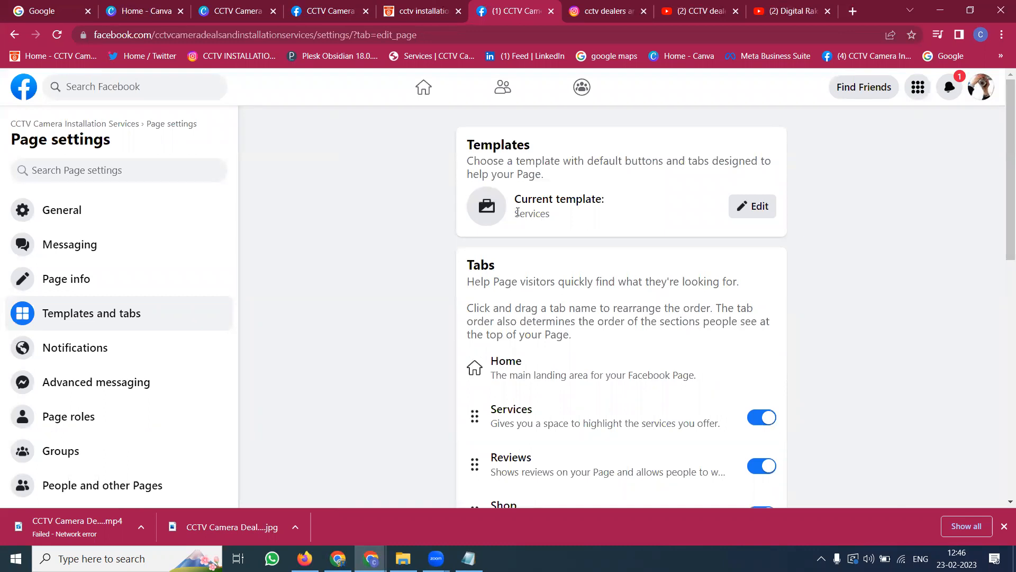
click(67, 123)
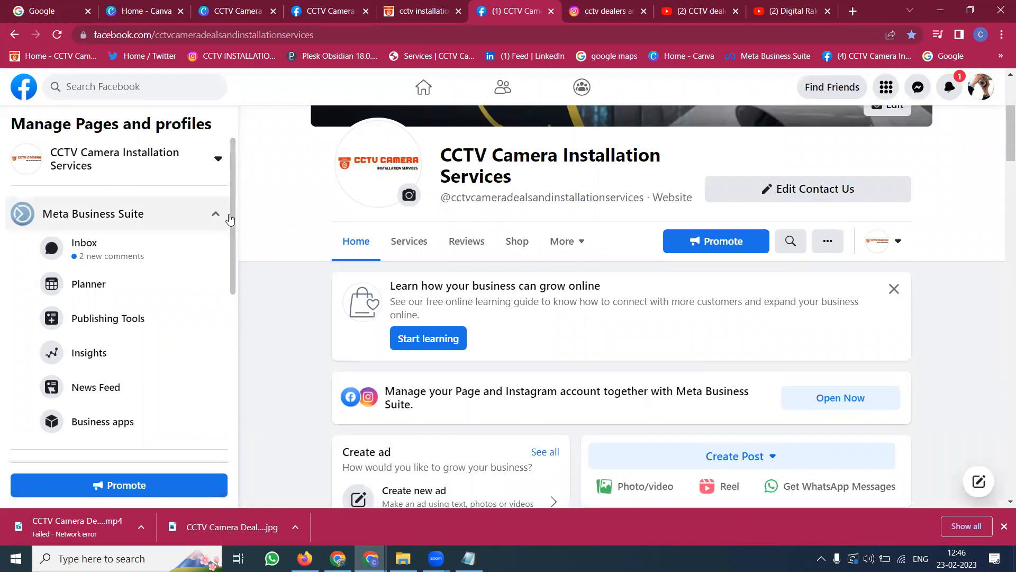
click(391, 249)
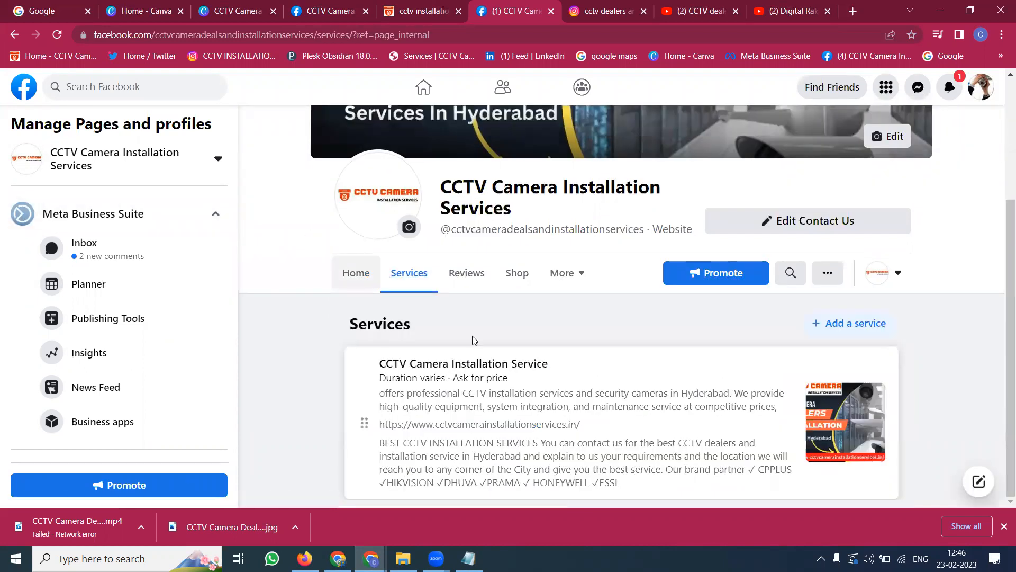
Step: Open the page's tab settings and review the full list of tabs from Home down to Live
click(571, 274)
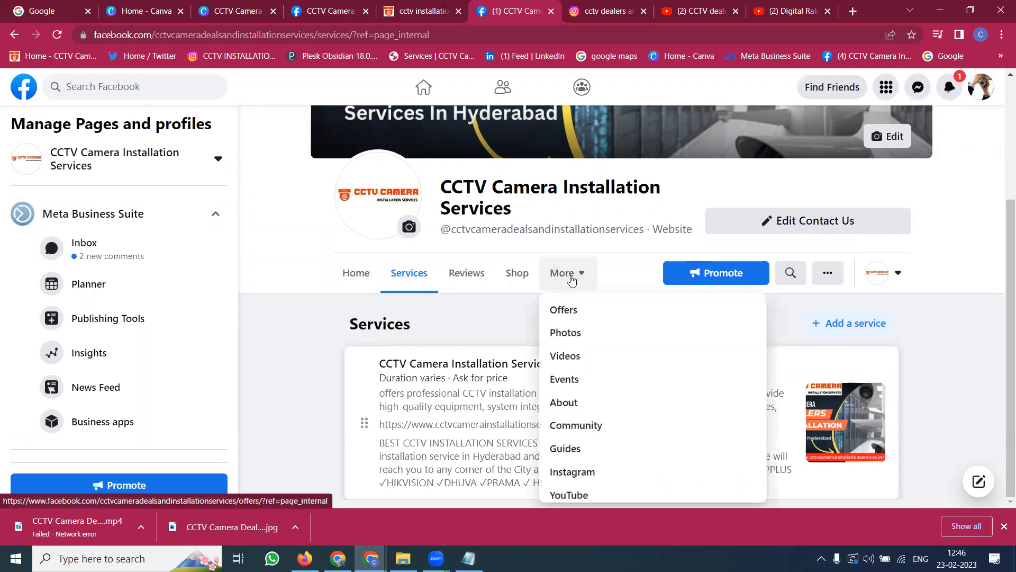
scroll(574, 479, down, 2)
click(582, 487)
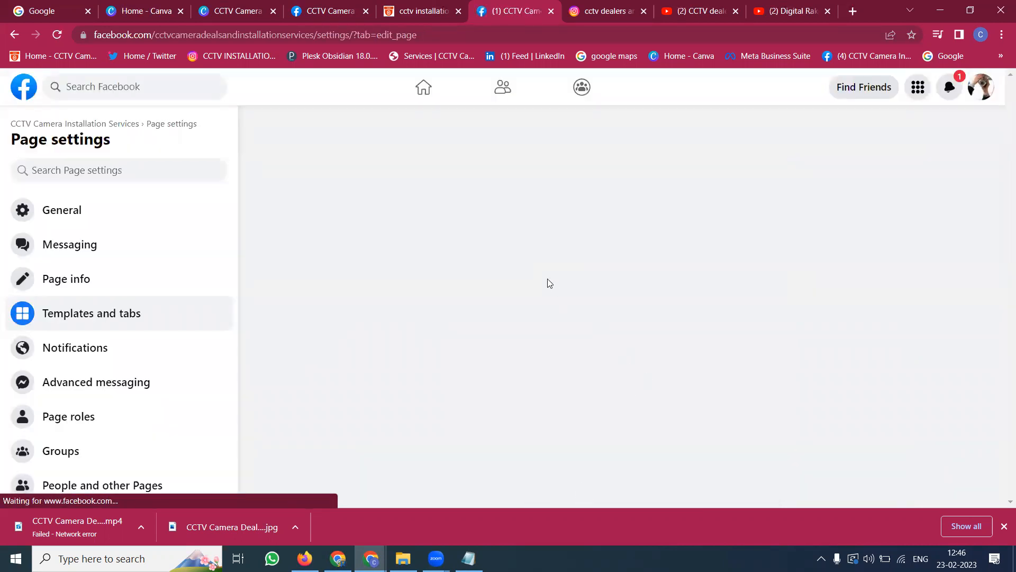
scroll(502, 251, down, 8)
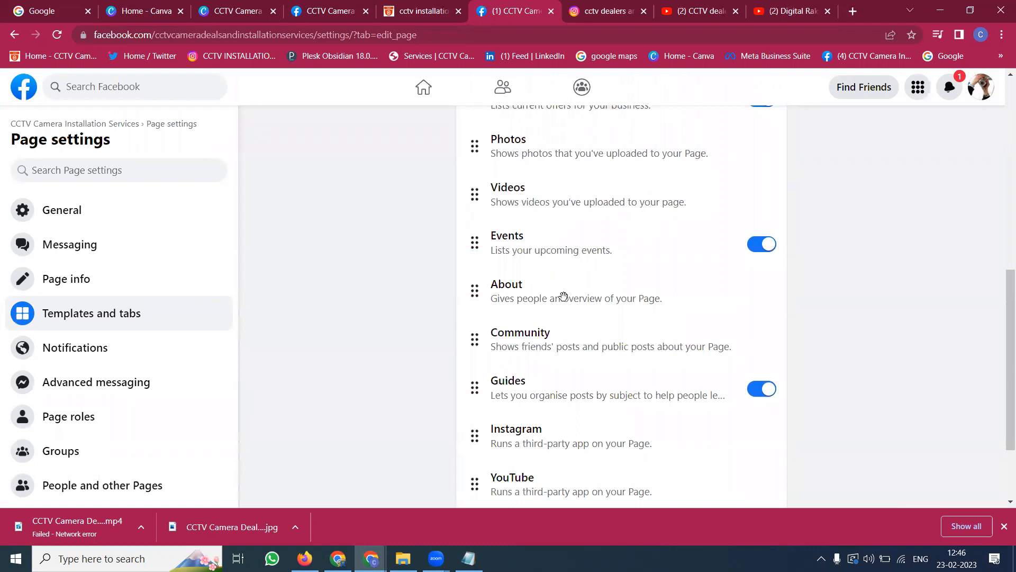
scroll(563, 295, down, 3)
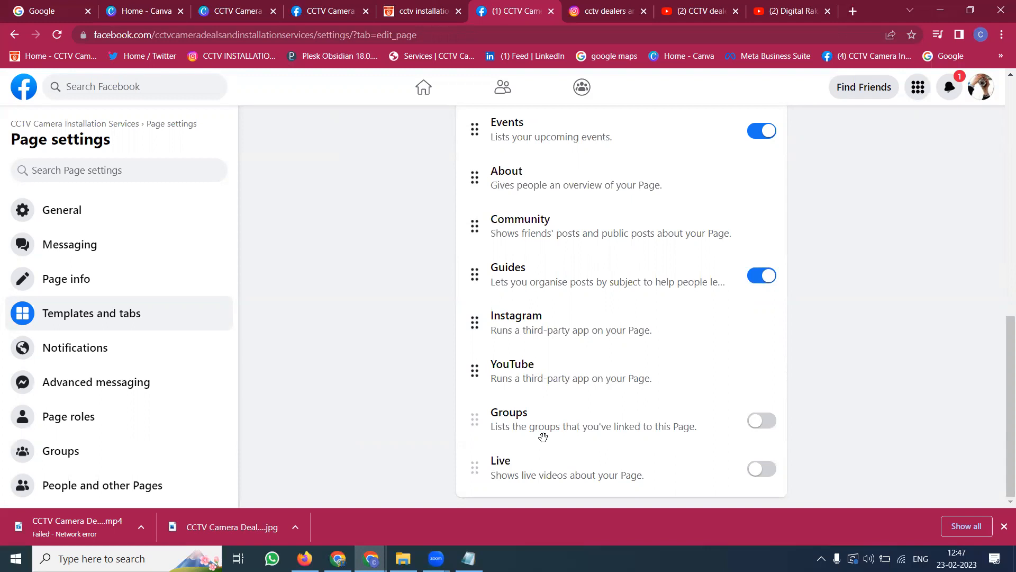
scroll(543, 436, up, 10)
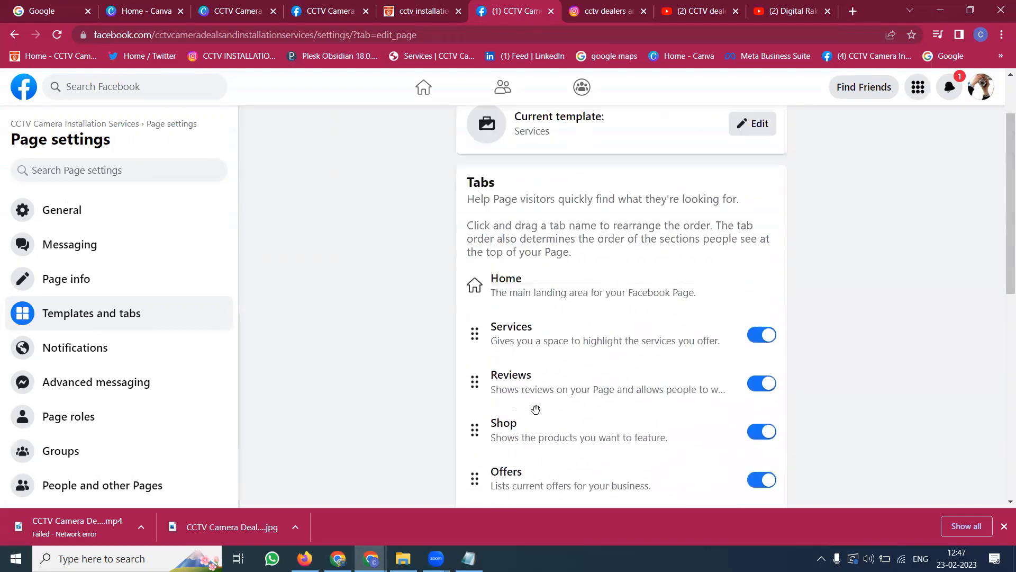
Step: Return to the page, go through its general settings to Templates and tabs, and look over the available tabs
click(82, 125)
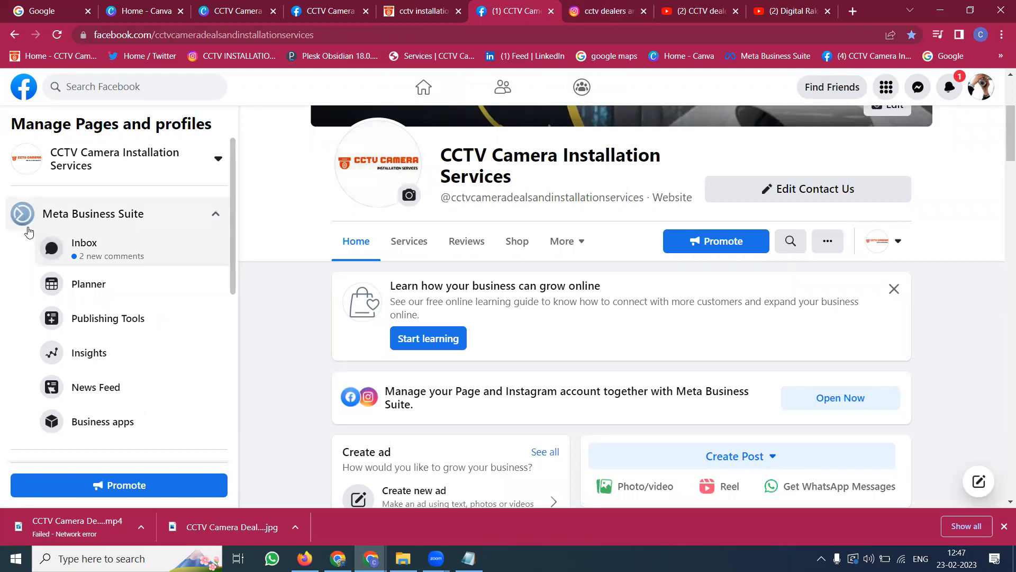
scroll(29, 232, down, 5)
click(97, 448)
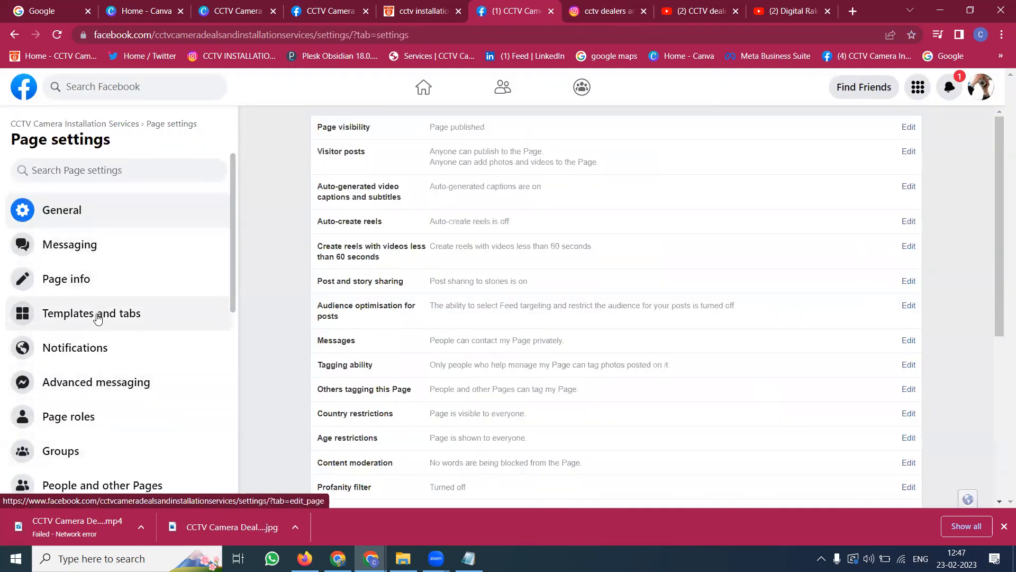
click(97, 316)
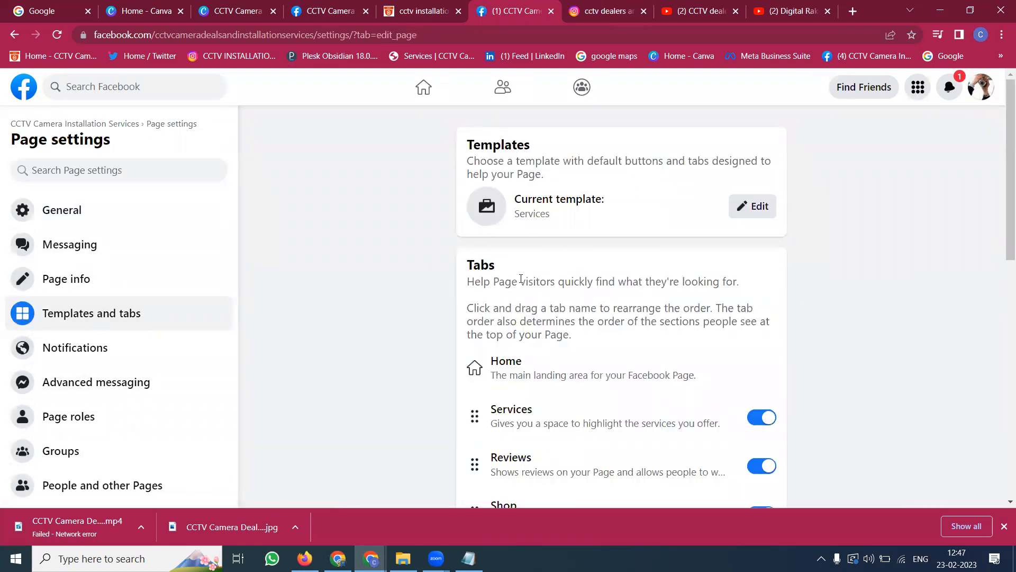
scroll(521, 279, down, 10)
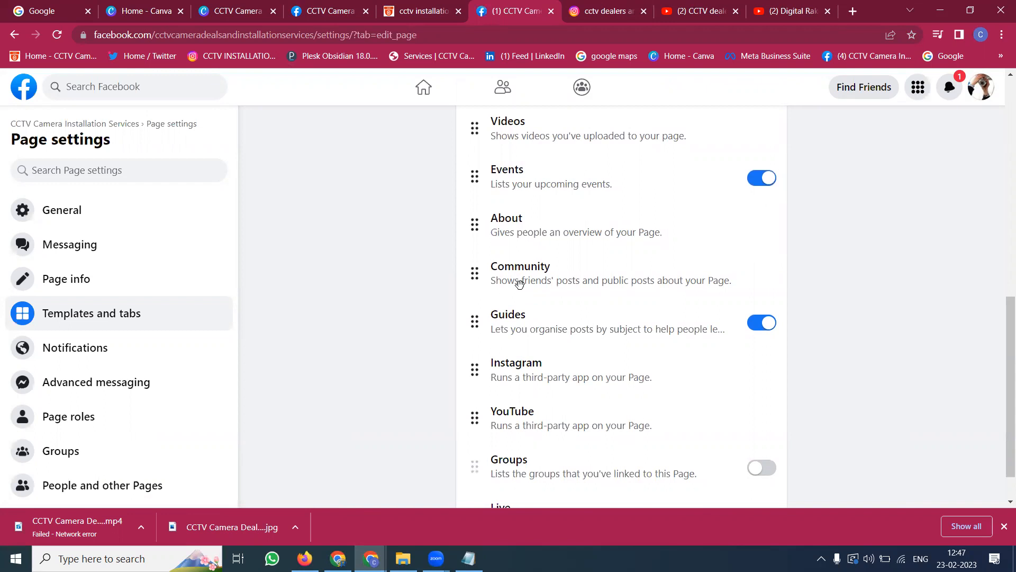
Step: Open the page's Services section and view the service listing again as a visitor in the Incognito window
click(82, 125)
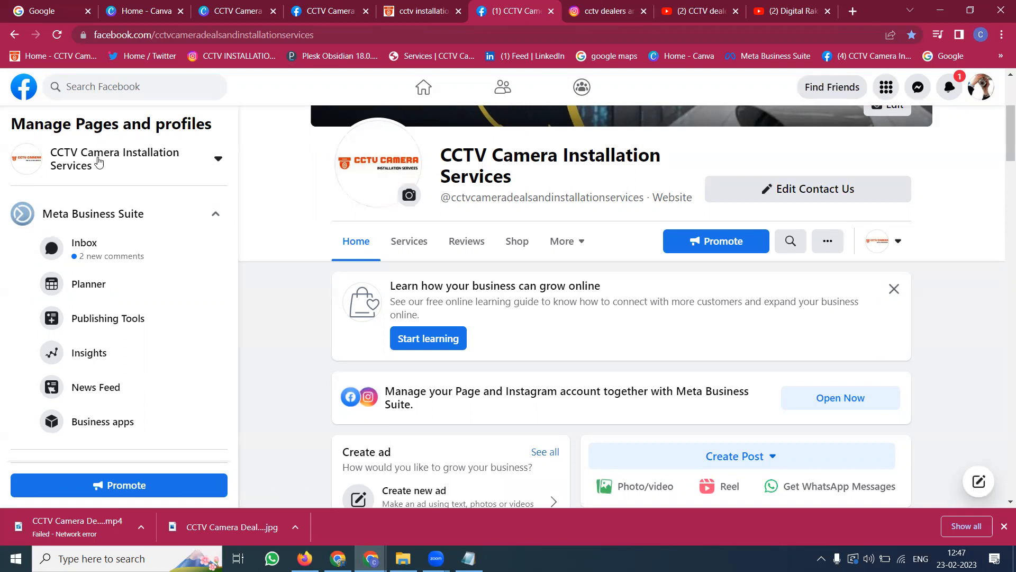
click(401, 243)
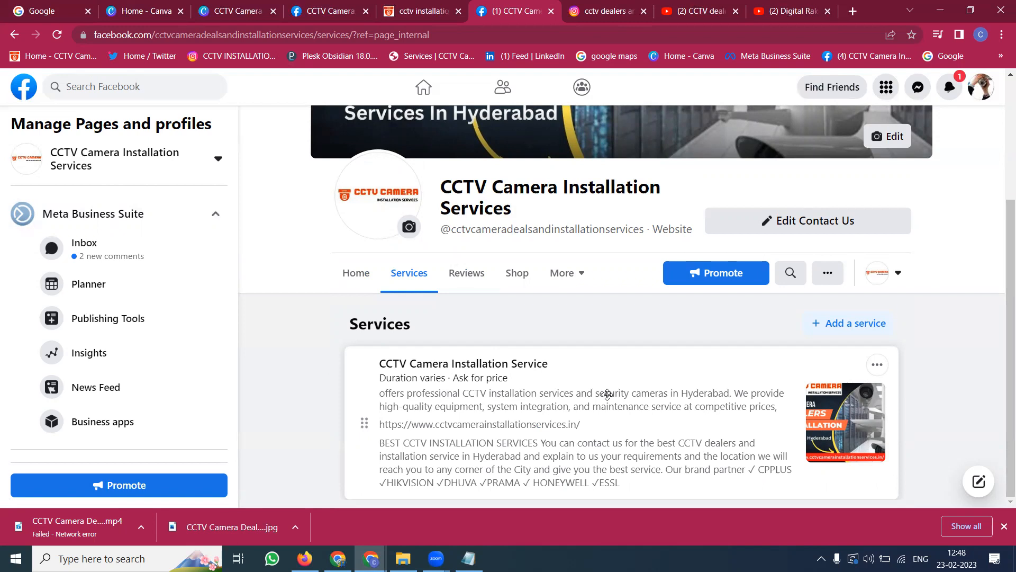
click(371, 559)
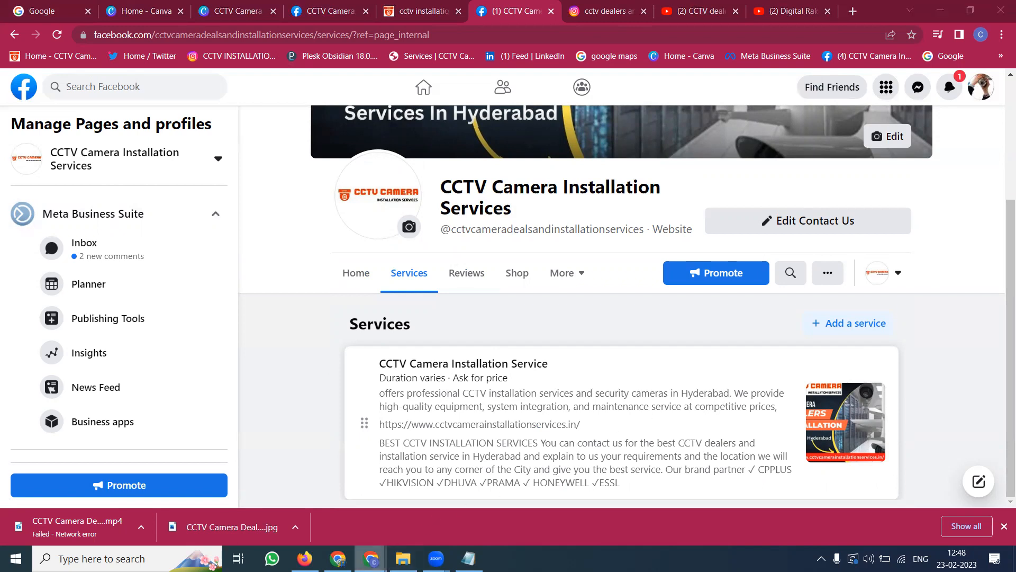
click(450, 495)
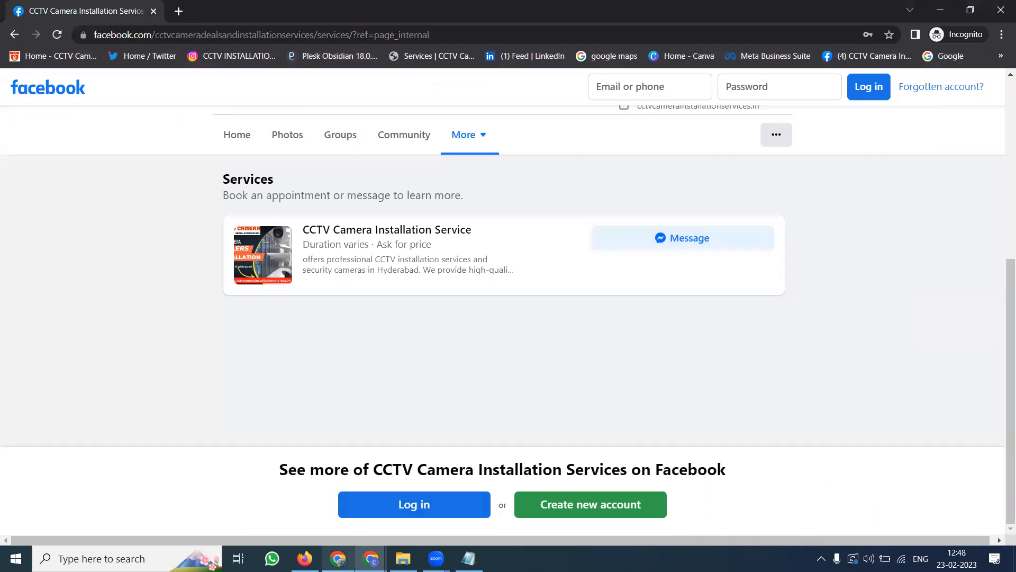
Step: Switch to the other browser window and show the YouTube channel's list of videos
key(alt+Tab)
click(415, 7)
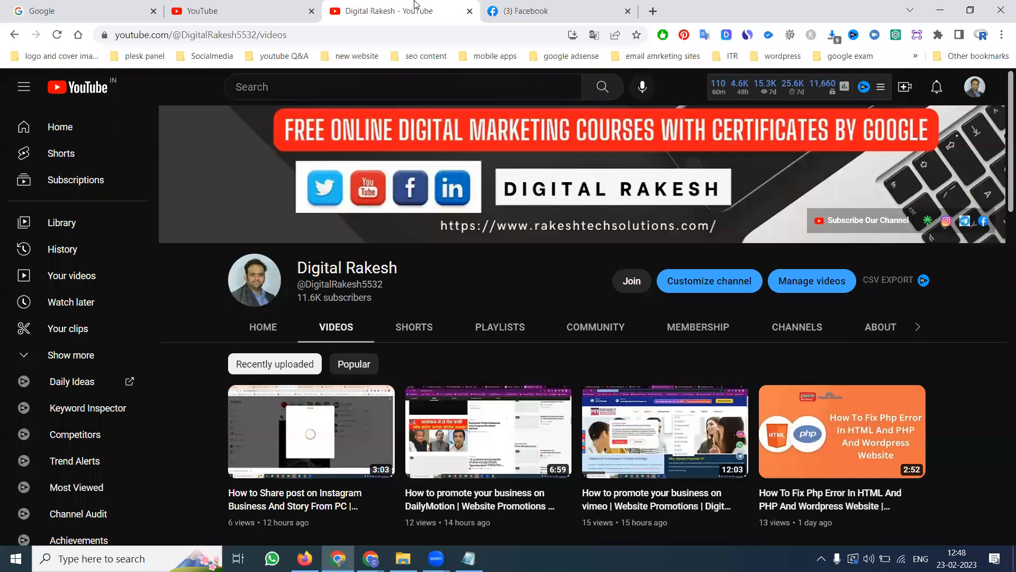